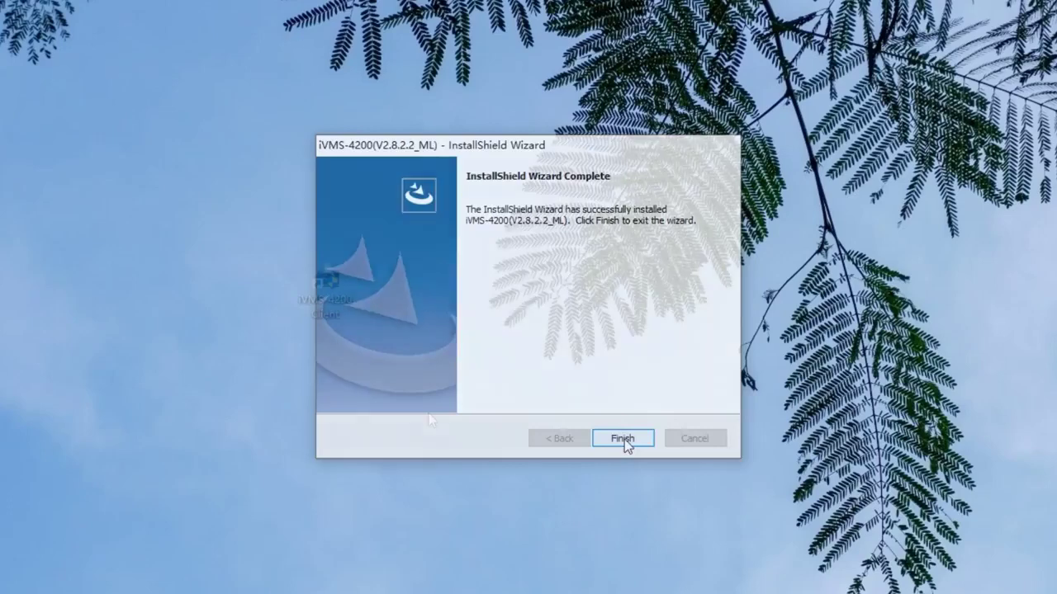
- Finish the installation and register super user admin with a password and its confirmation
click(623, 439)
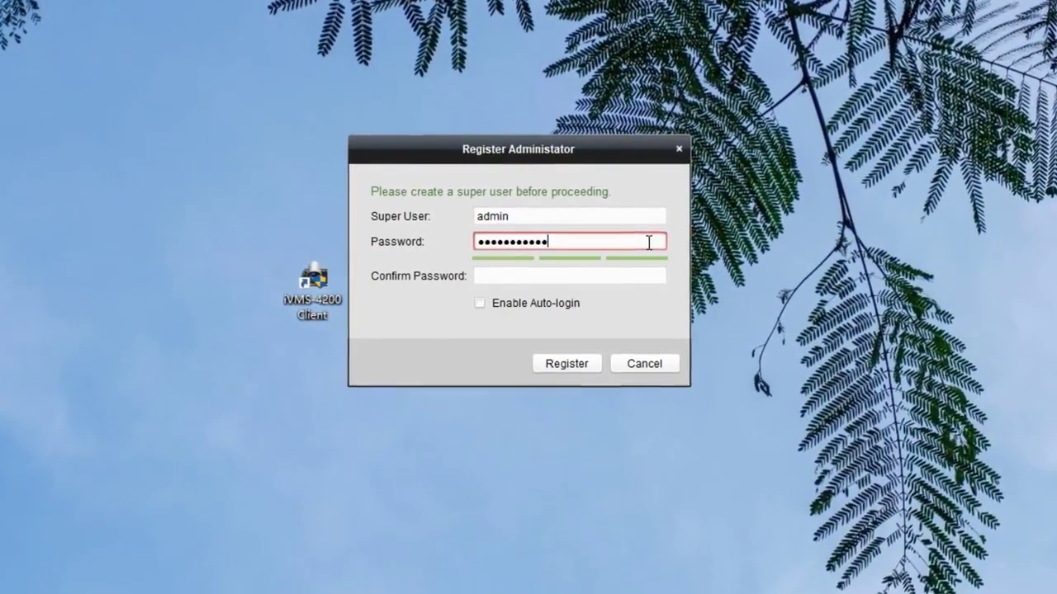
click(648, 276)
text(123456789012)
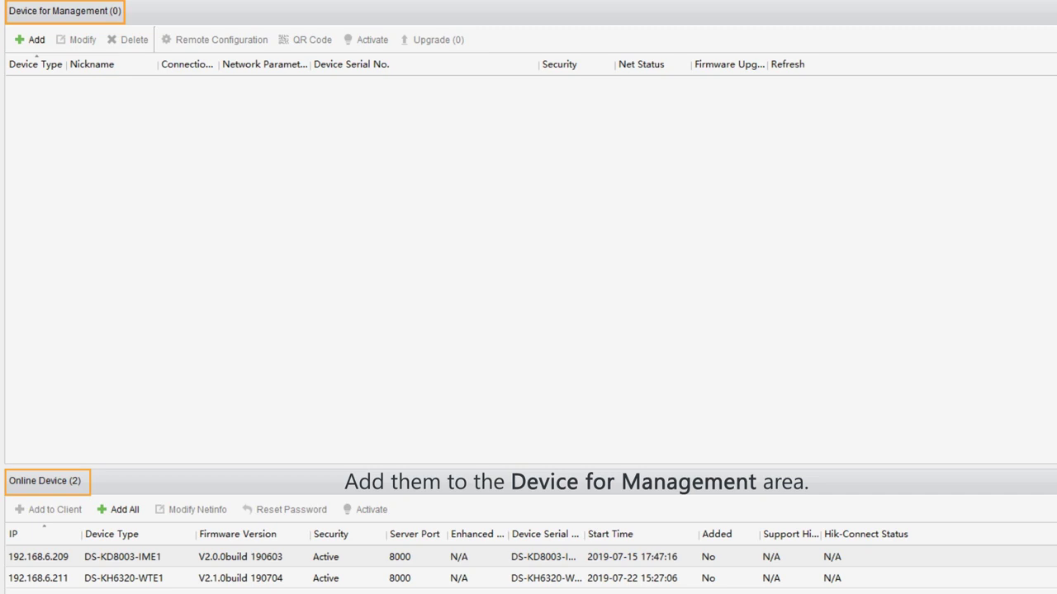
- Add the door station 192.168.6.209 as Door Cam, port 8000, user admin with password
click(113, 563)
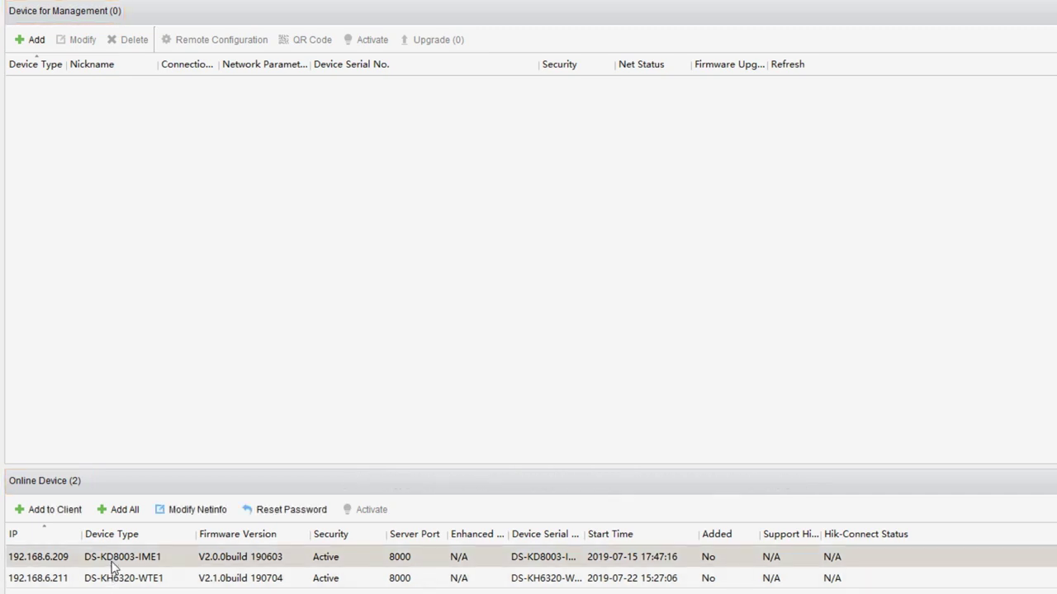
click(76, 519)
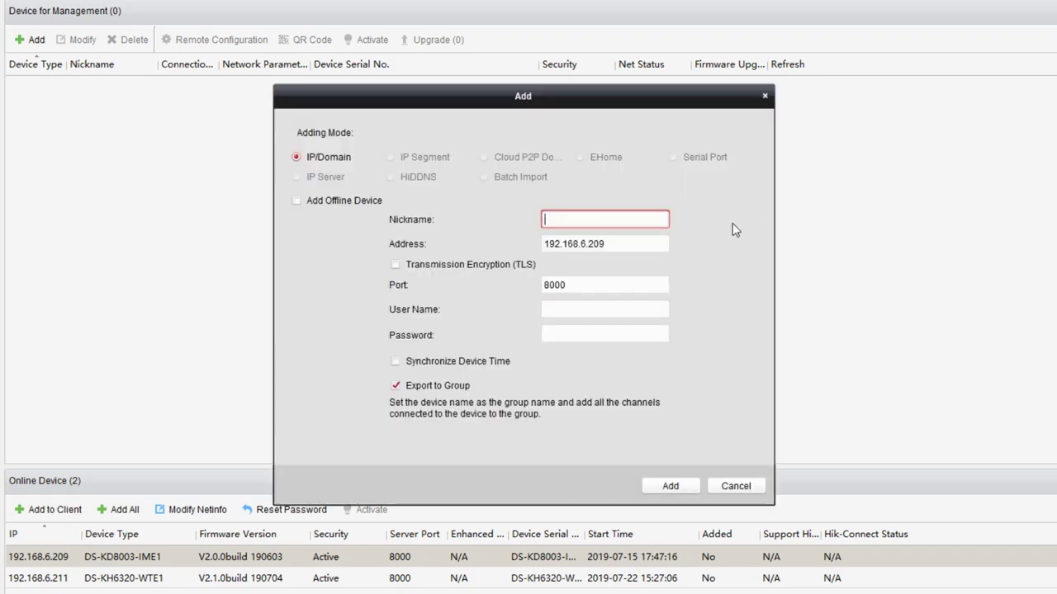
text(Door)
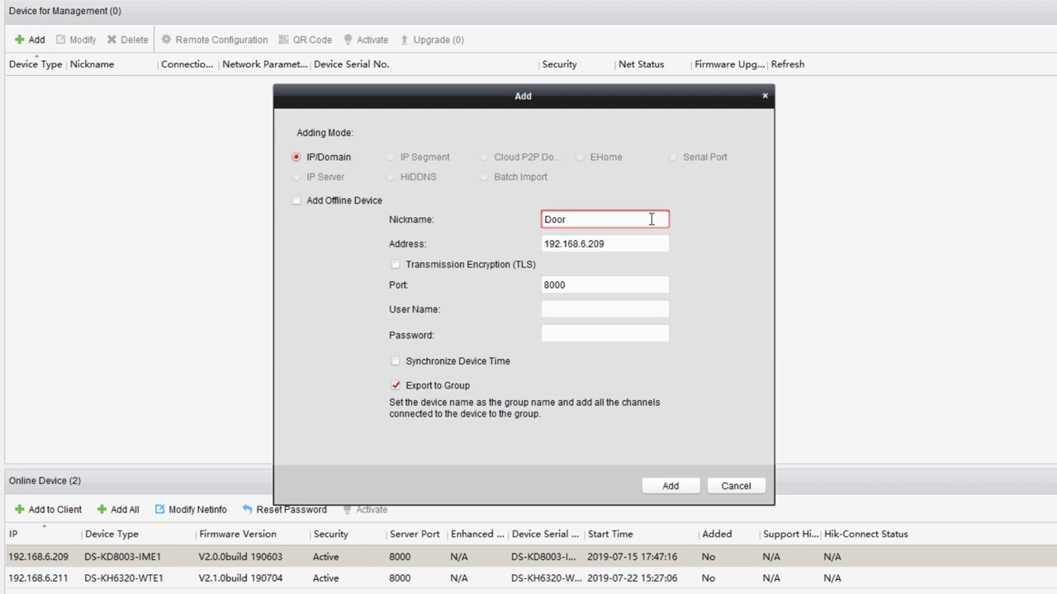
text( Cam)
click(648, 244)
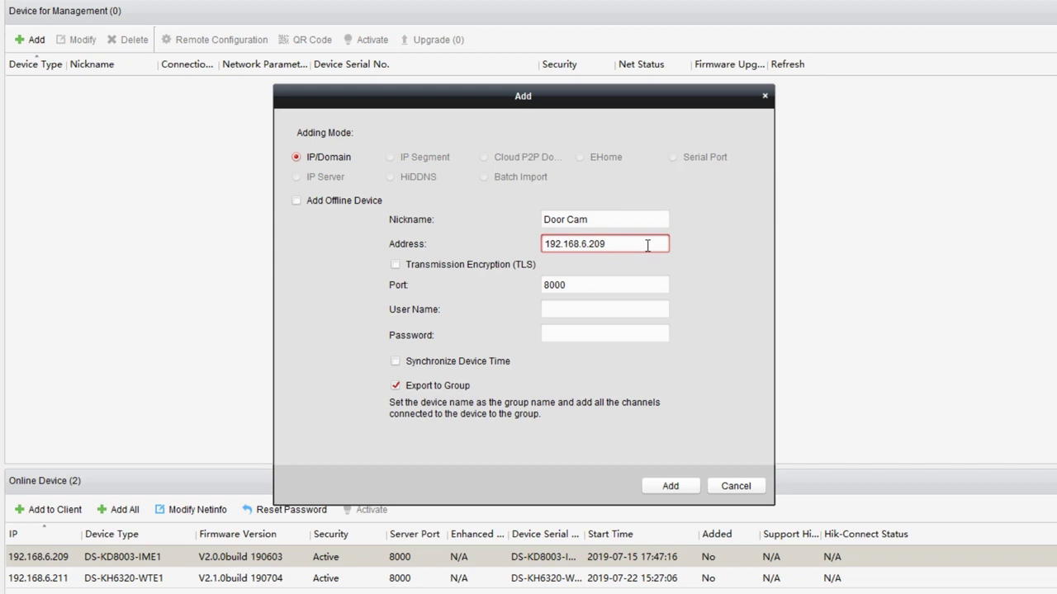
click(648, 282)
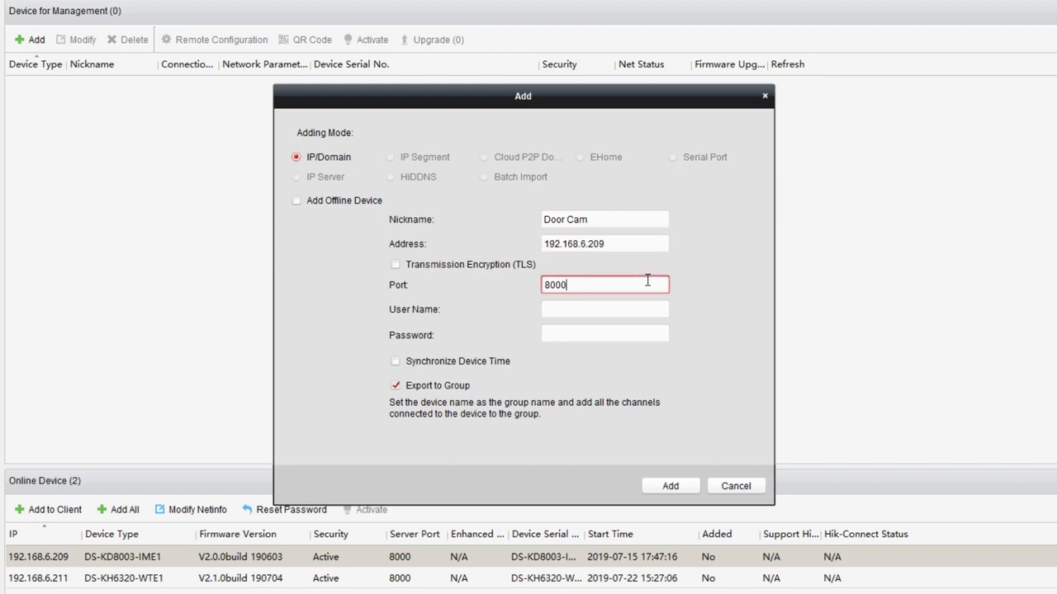
click(648, 309)
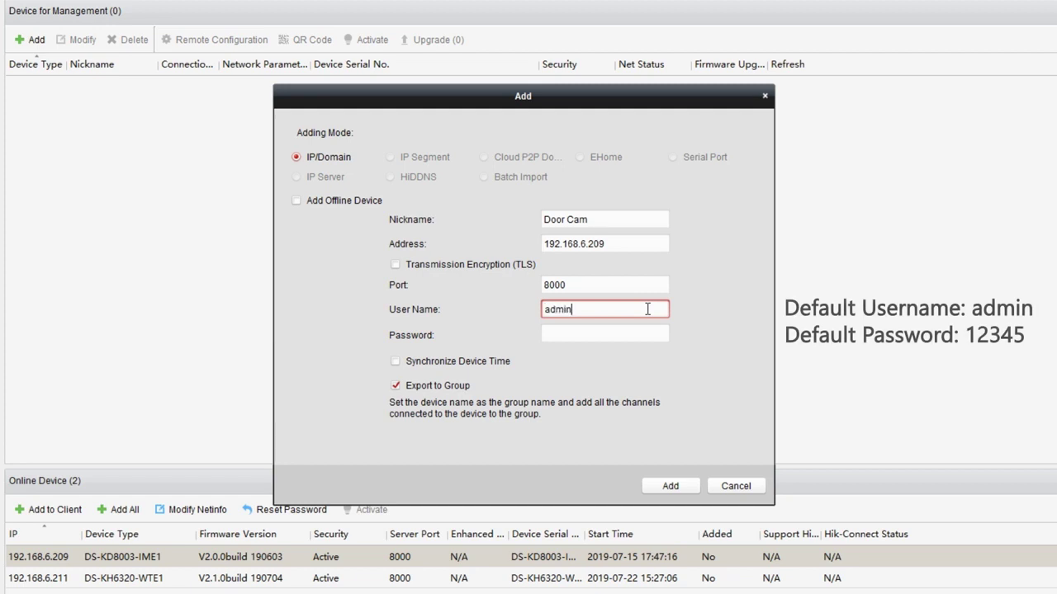
click(649, 334)
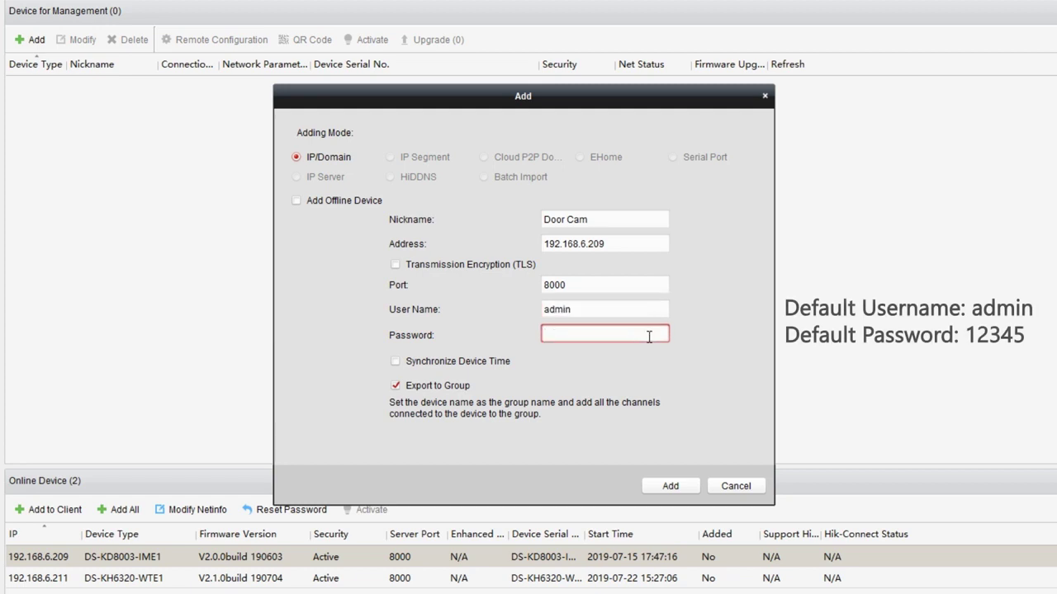
text(12345)
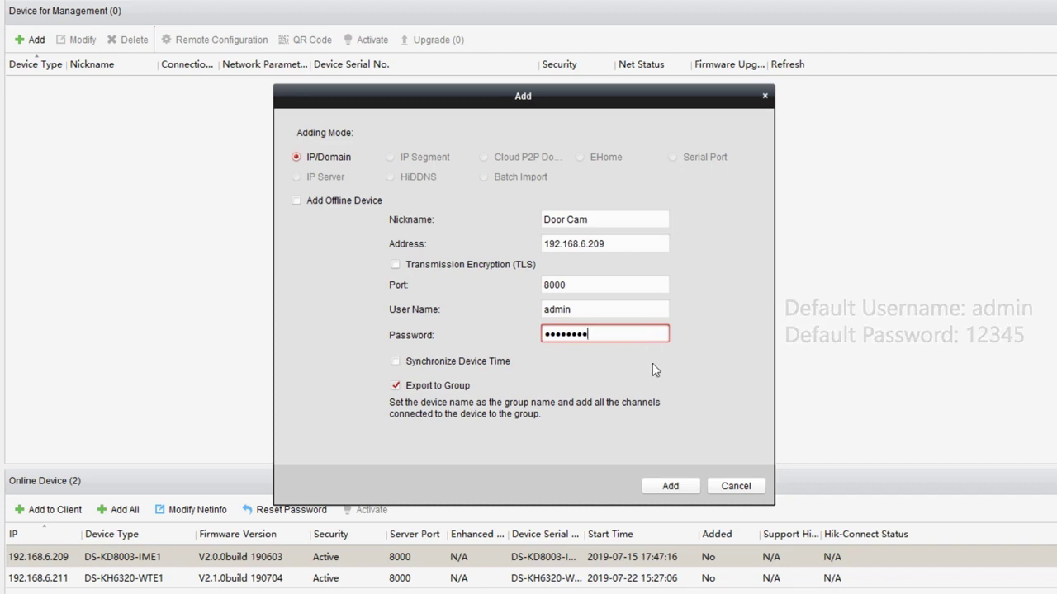
click(677, 487)
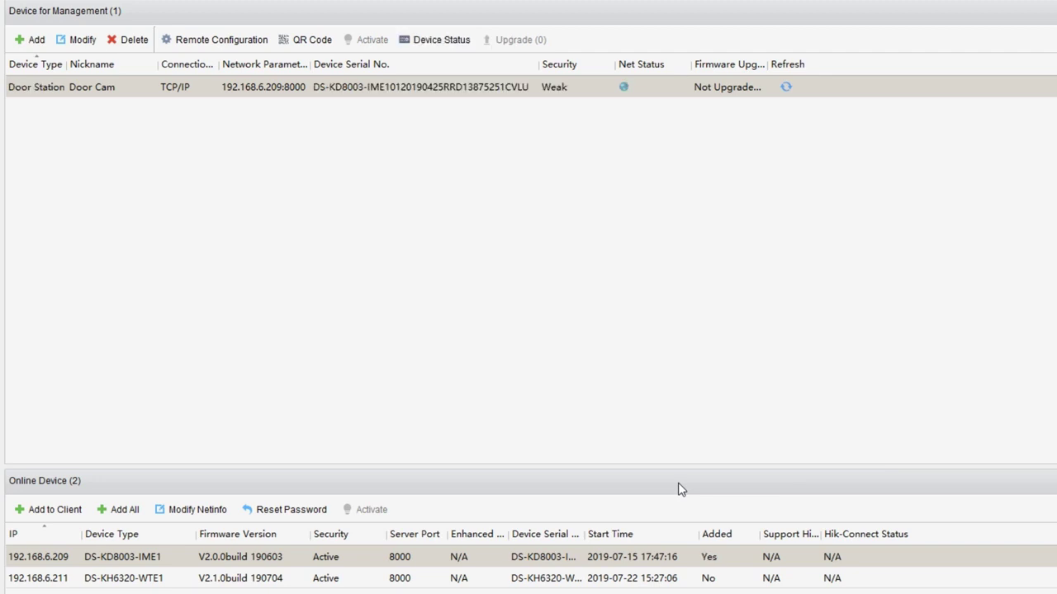
- Add the indoor station 192.168.6.211 as Indoor Monitor
click(82, 578)
click(50, 509)
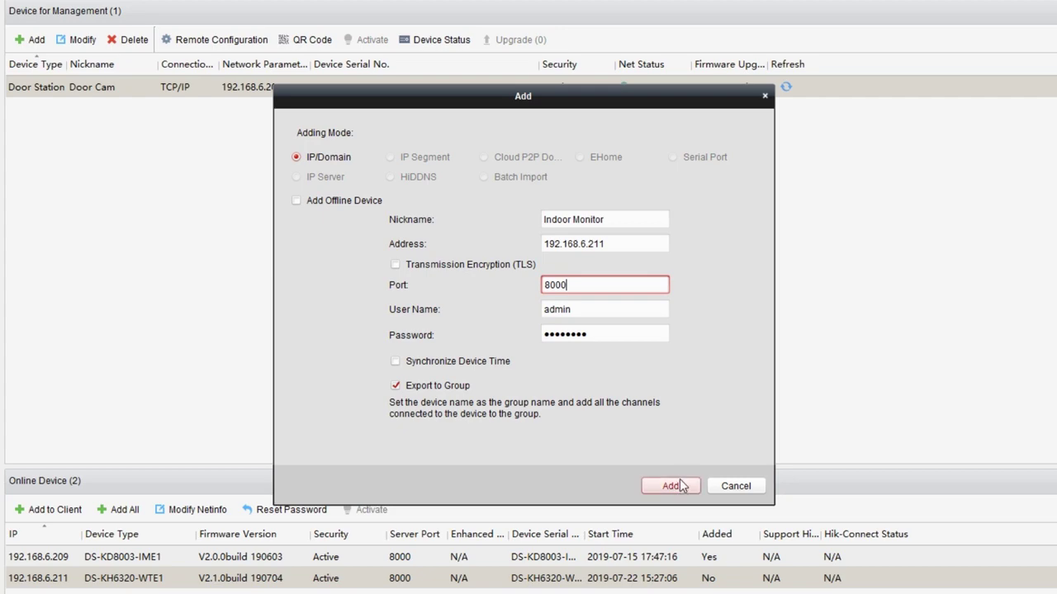
click(679, 485)
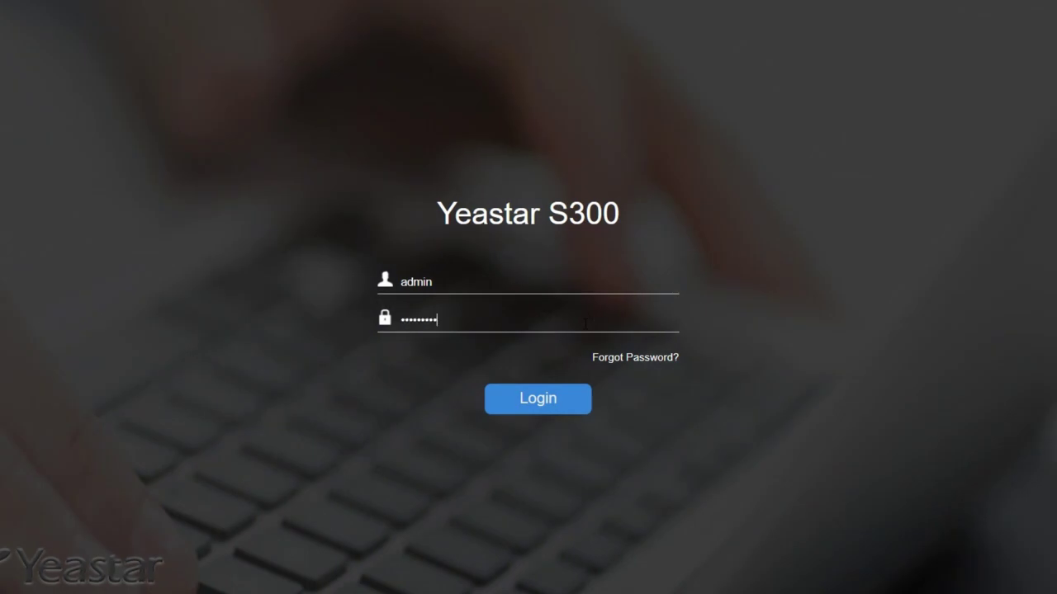
- Log in to the PBX and bulk-add 2 extensions starting at 1000, replacing the default count of 5
text(*******)
click(559, 406)
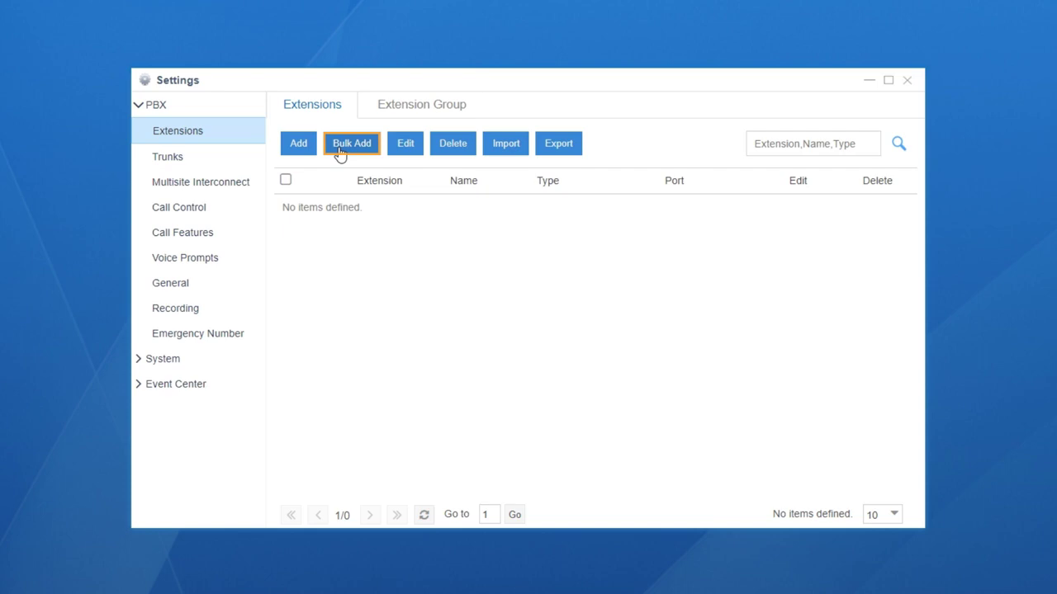
click(339, 154)
click(385, 257)
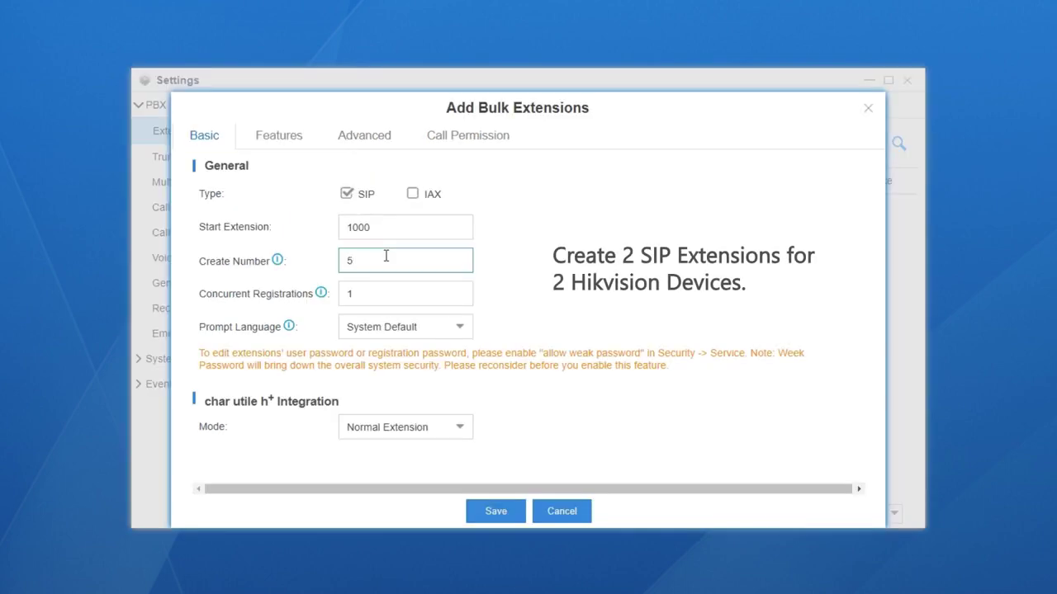
key(BackSpace)
text(2)
click(495, 516)
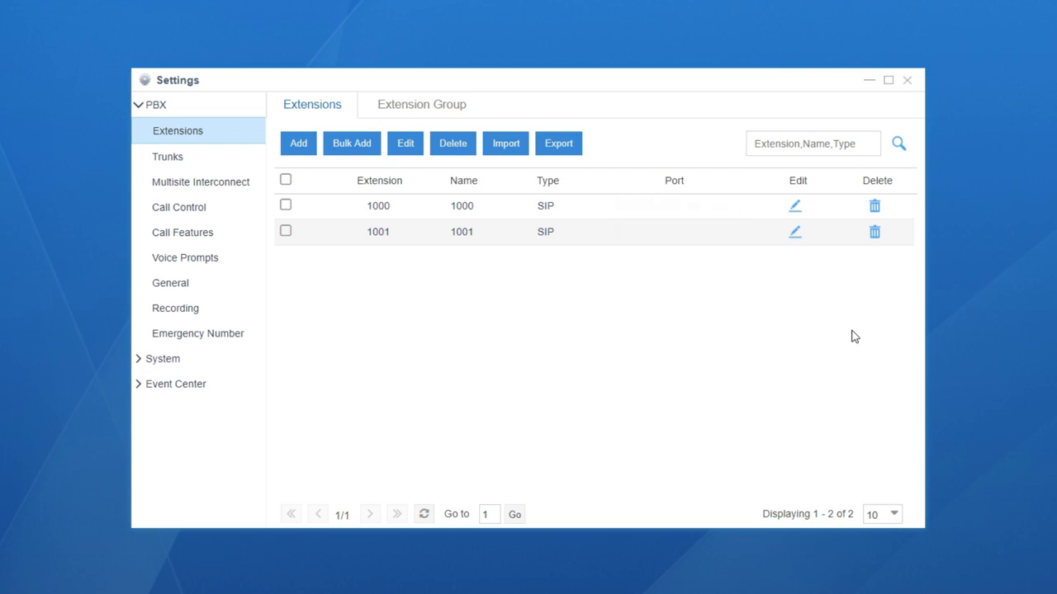
- Confirm u-law and H264 are in the selected SIP codecs and save
click(247, 288)
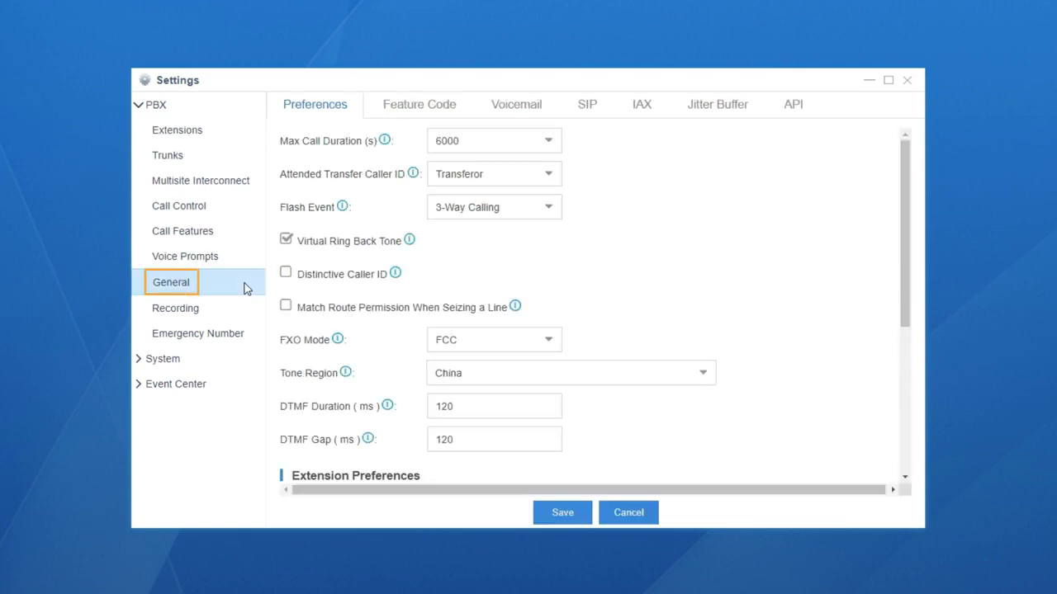
click(586, 109)
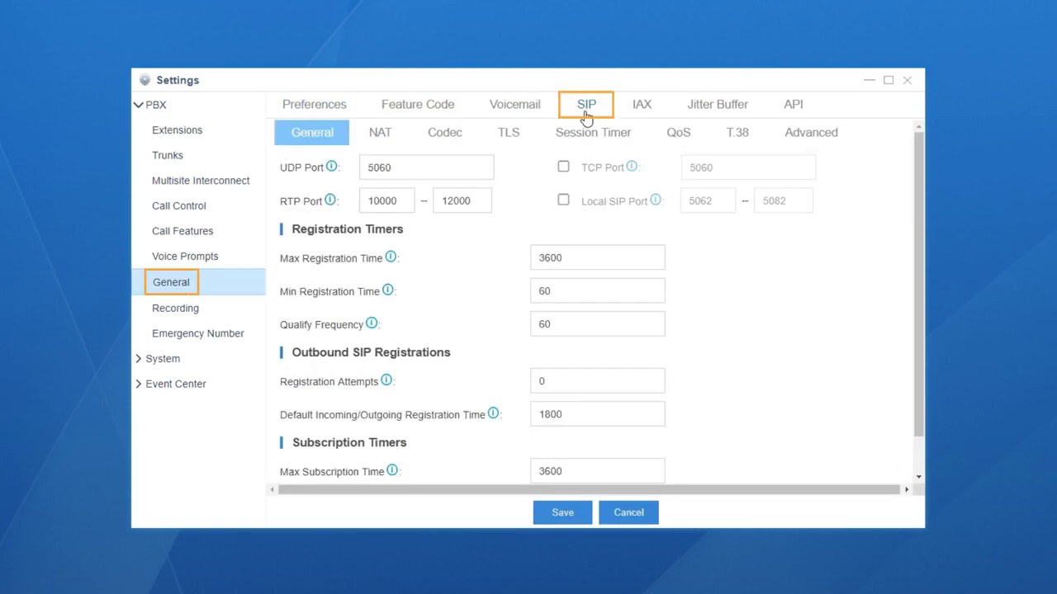
click(457, 137)
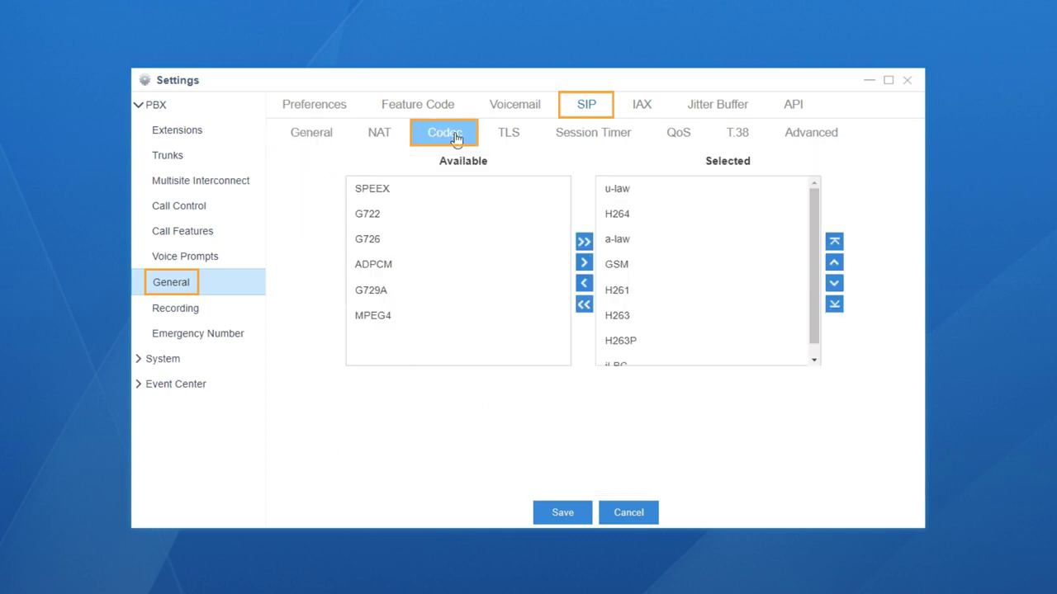
click(625, 189)
click(637, 215)
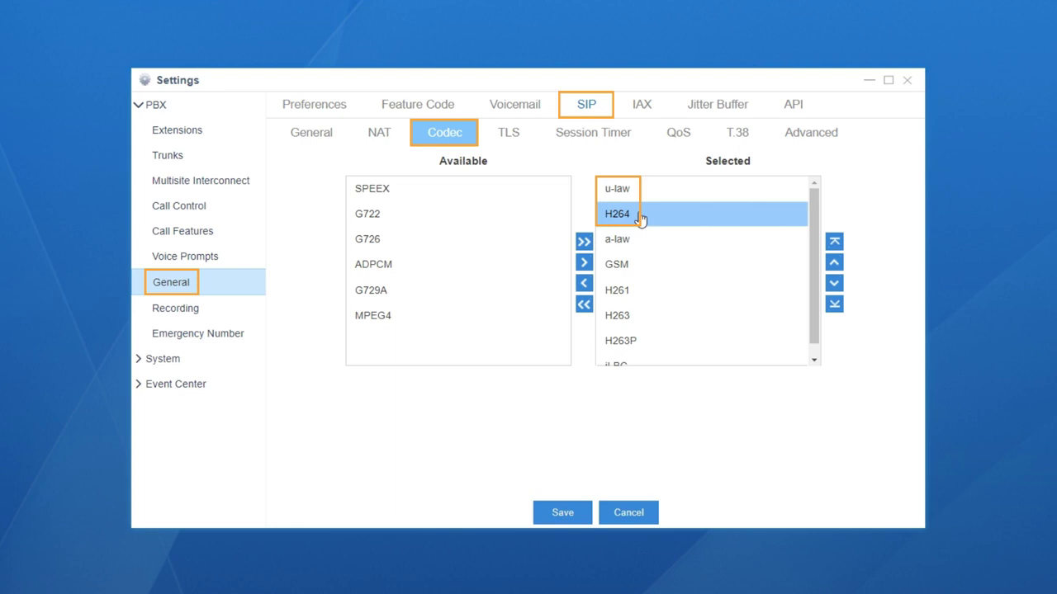
click(562, 512)
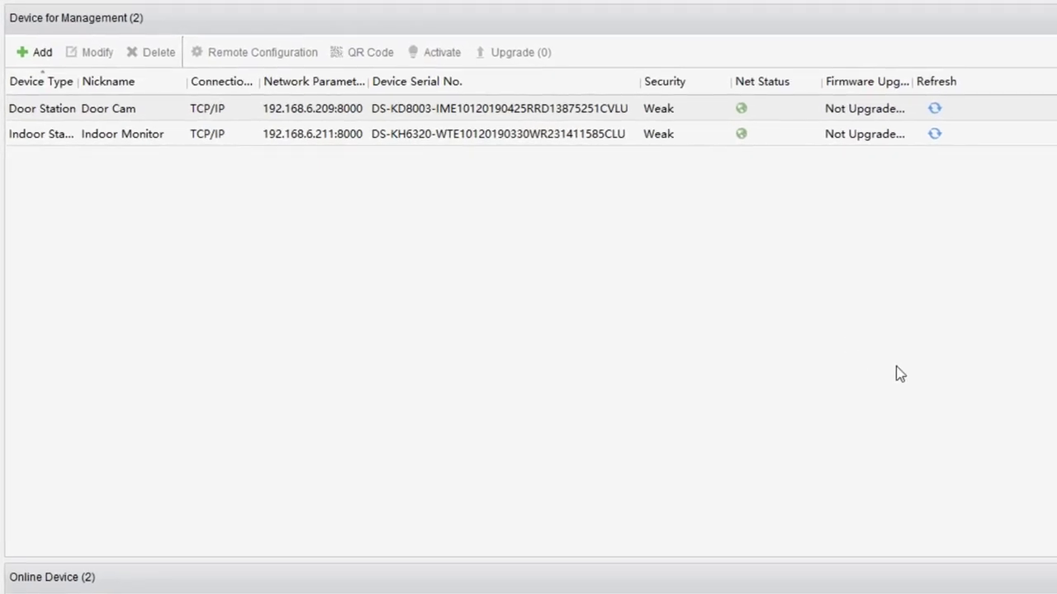
- Set Door Cam's intercom protocol to SIP Protocol and save it
click(199, 110)
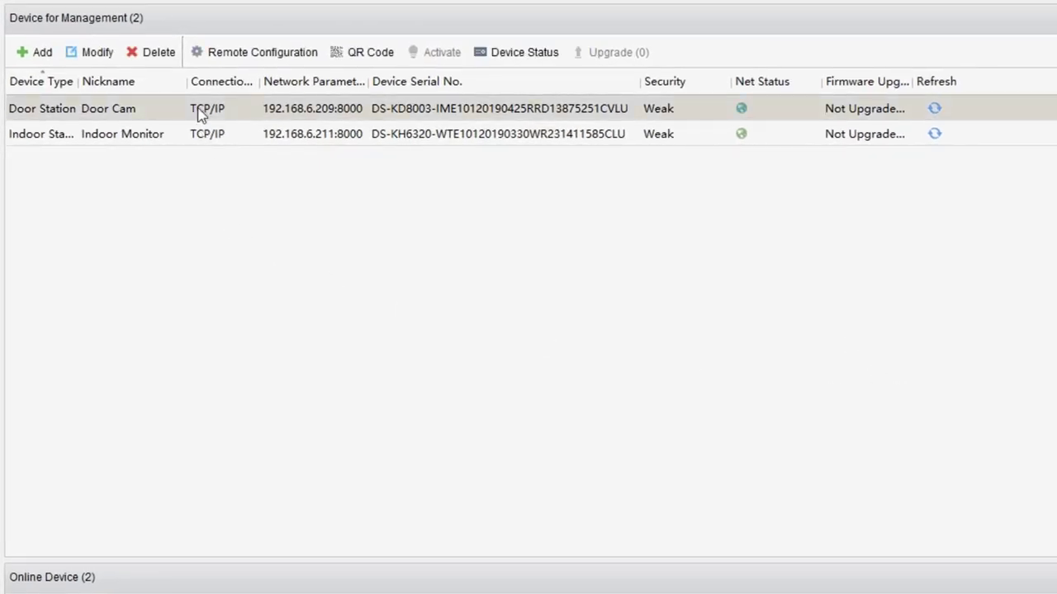
click(273, 52)
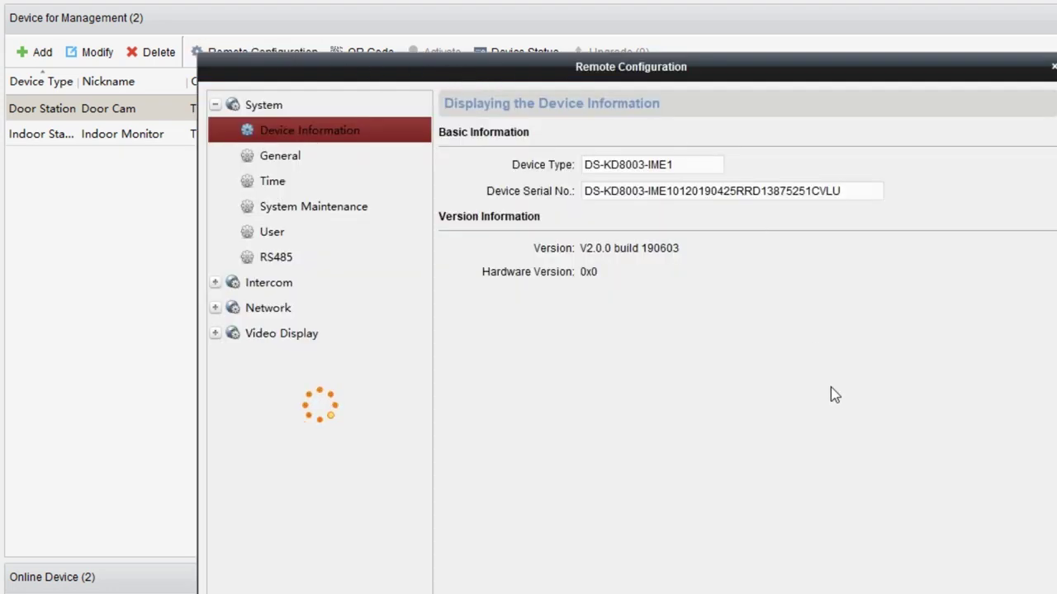
click(265, 256)
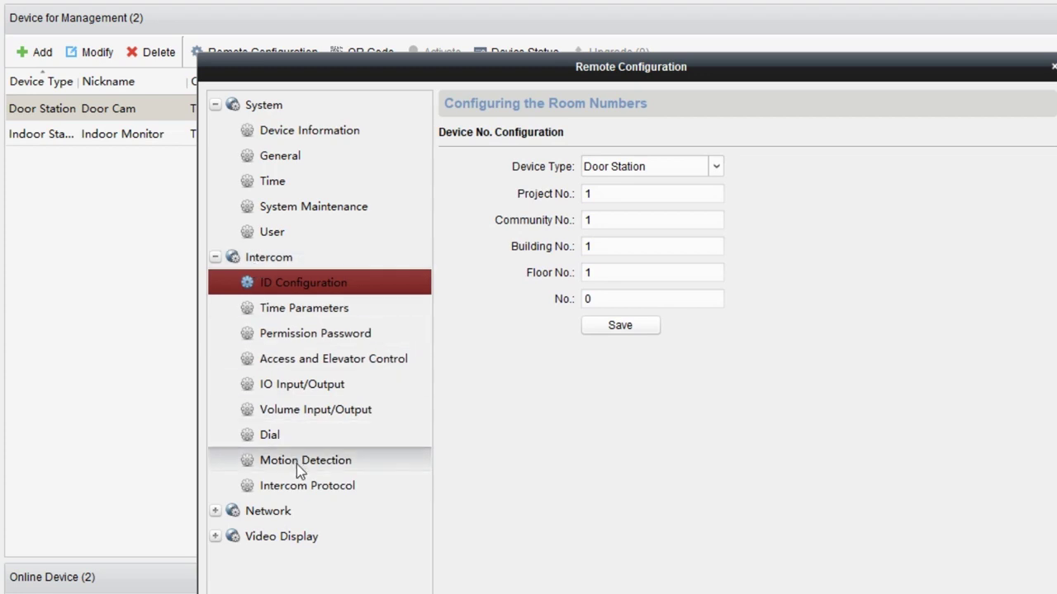
click(302, 485)
click(670, 166)
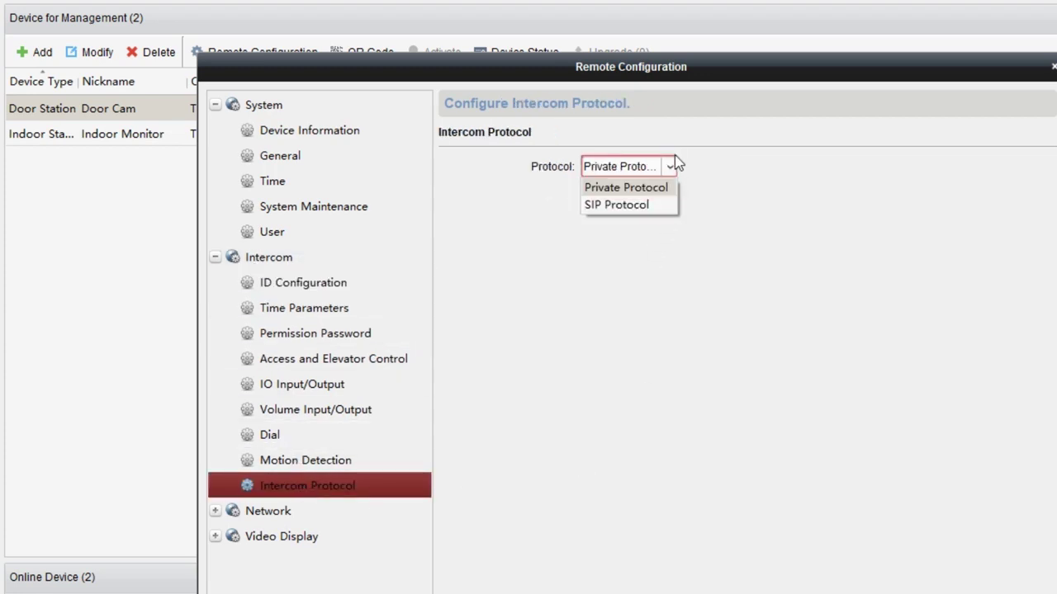
click(662, 208)
click(642, 196)
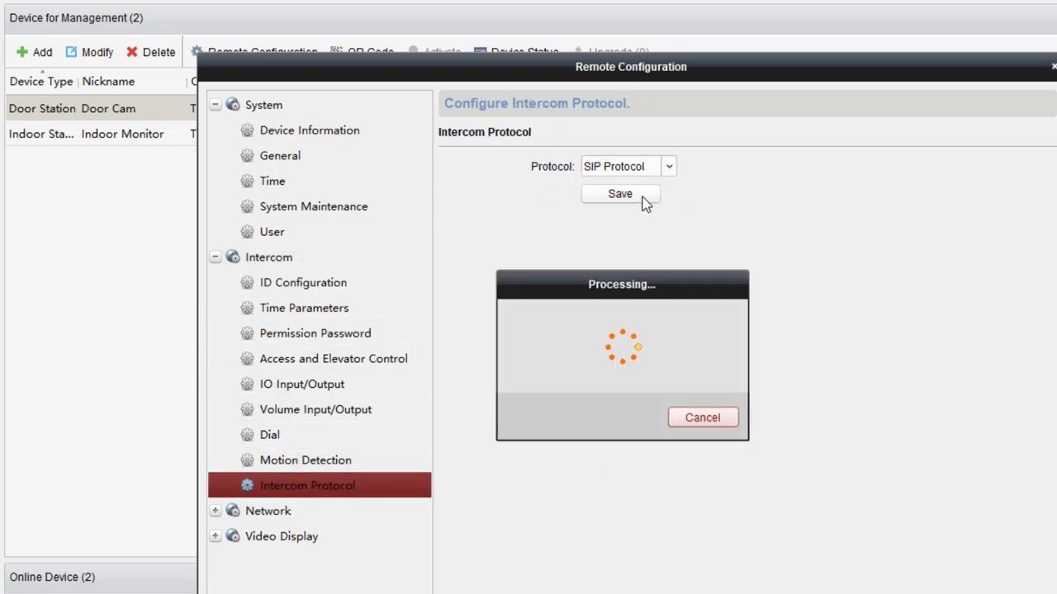
click(346, 509)
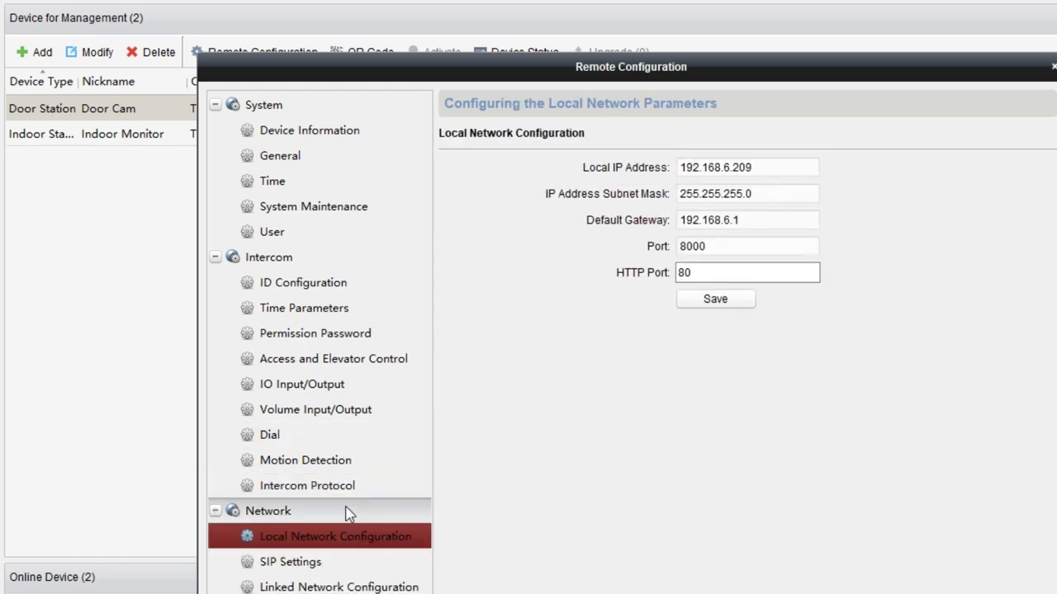
- Register Door Cam as SIP extension 1000 on 192.168.6.36:5060, then verify it reads Registered
click(339, 564)
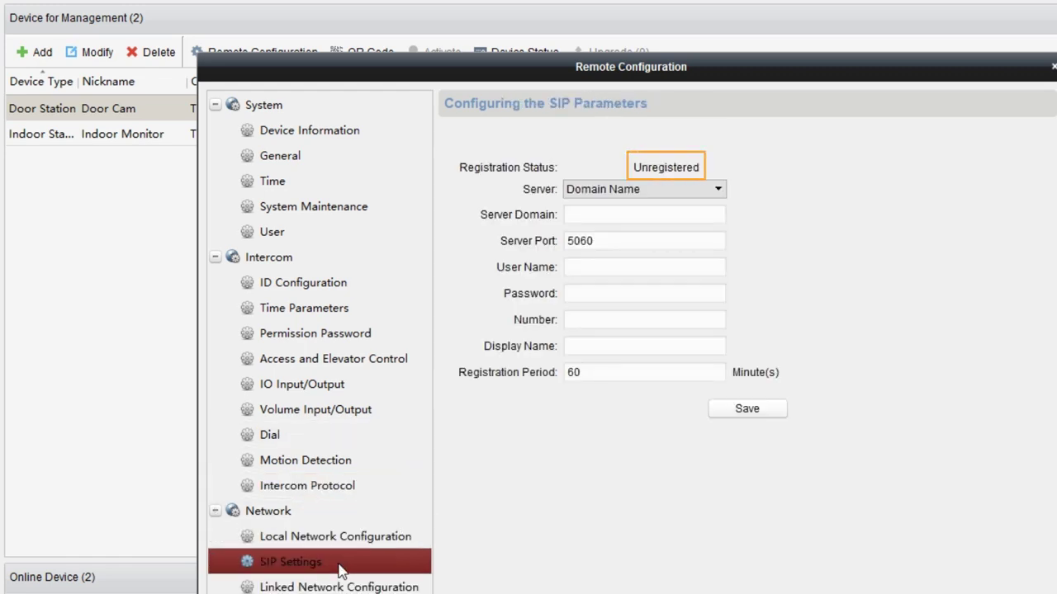
click(664, 216)
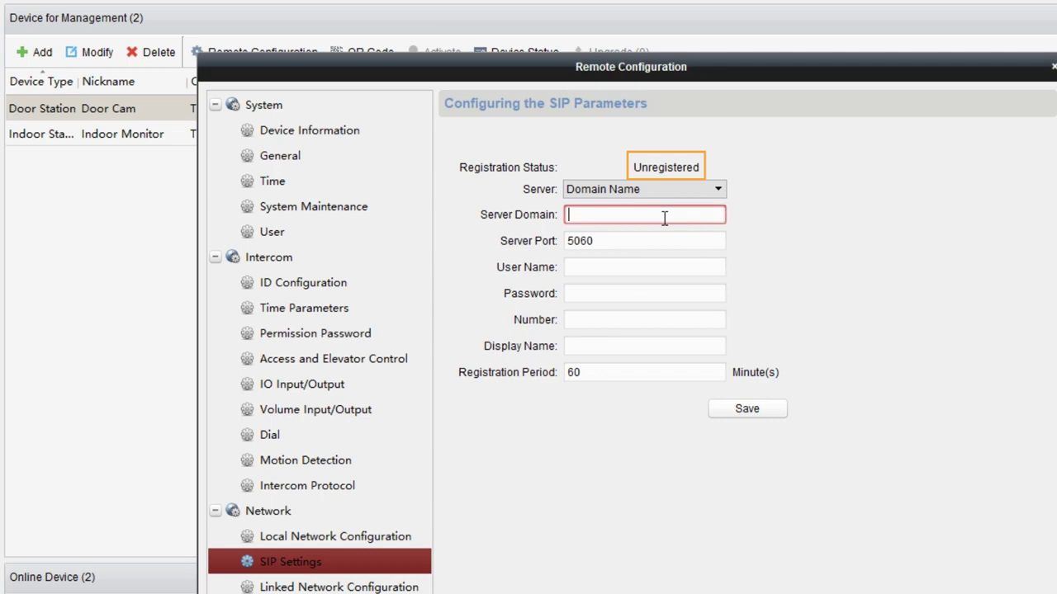
text(192.168.6.36)
click(666, 235)
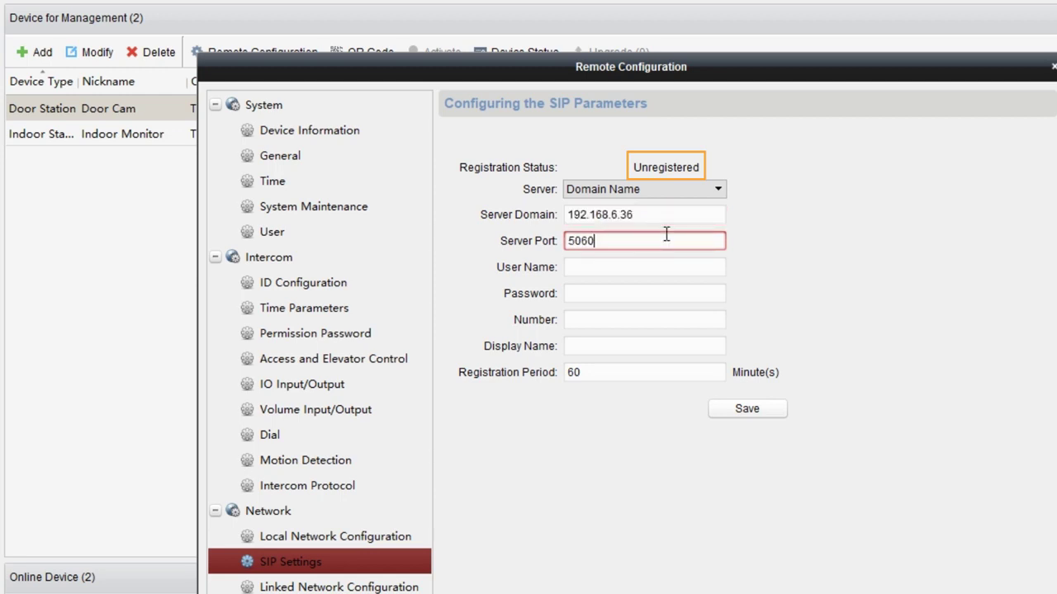
click(668, 267)
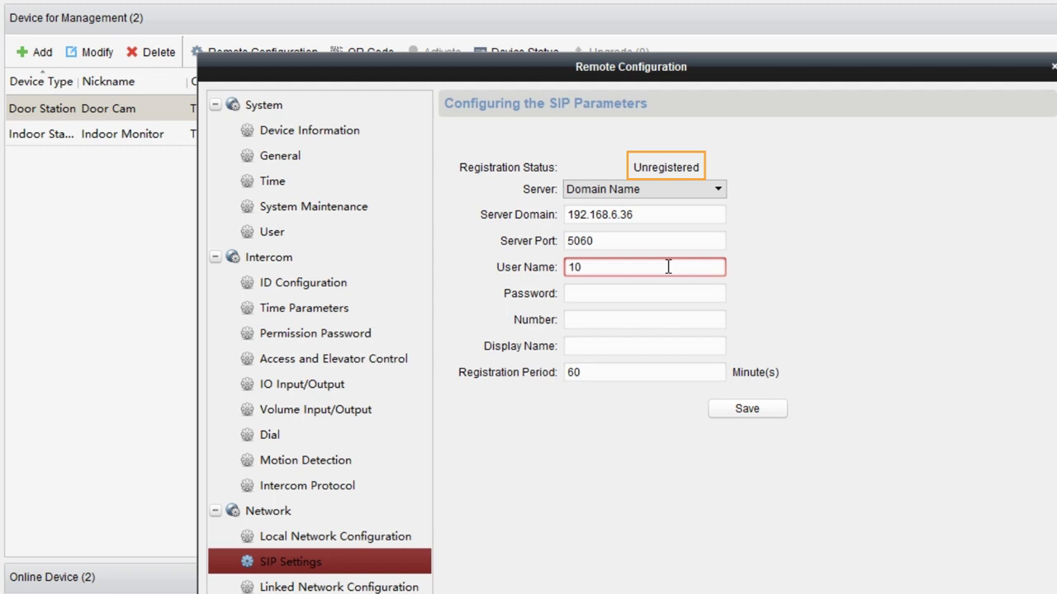
text(00)
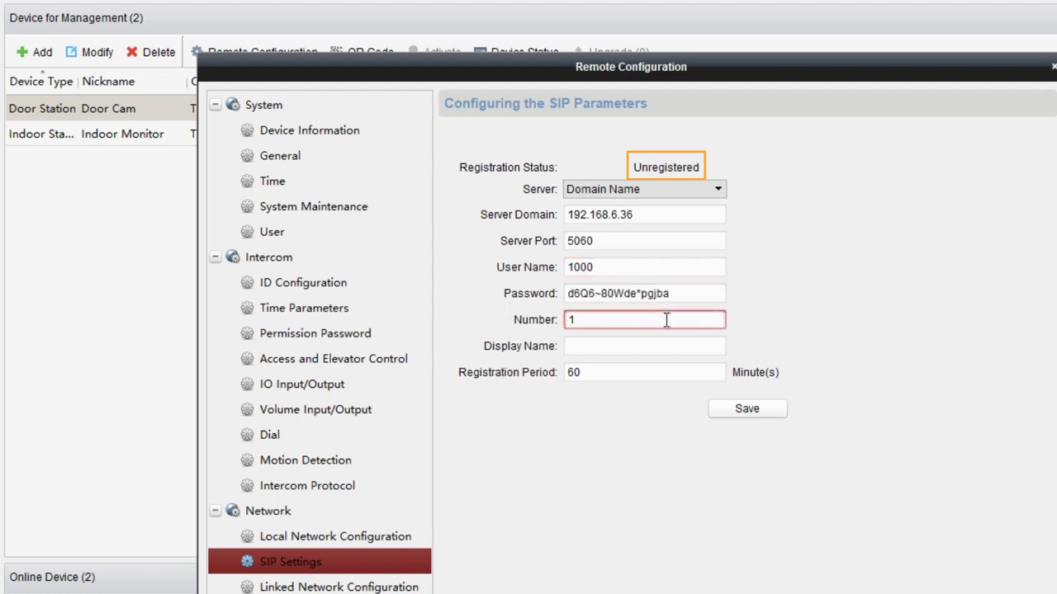
text(000)
click(669, 342)
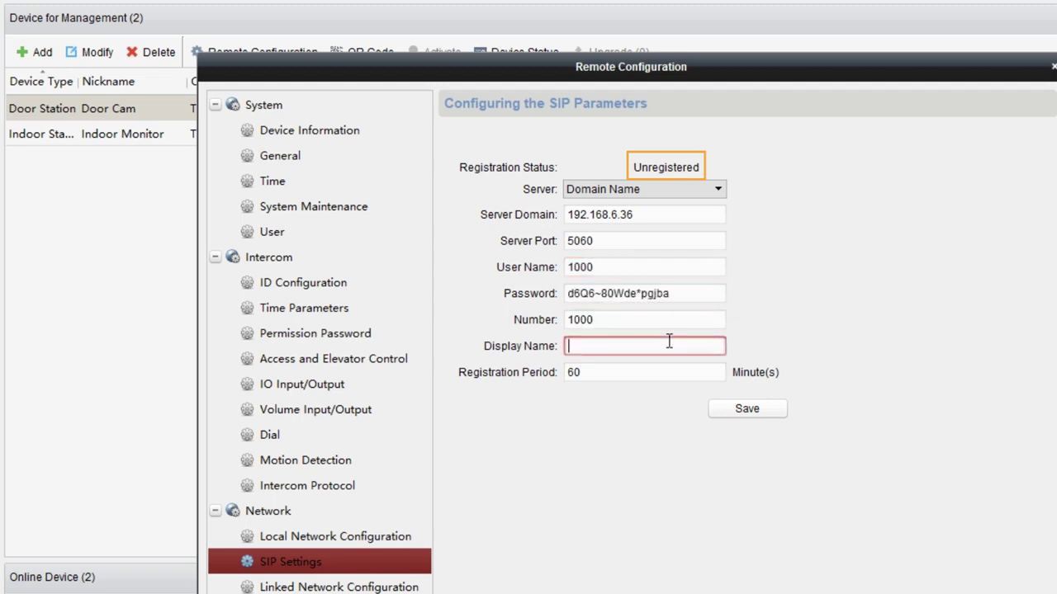
text(1000)
click(743, 410)
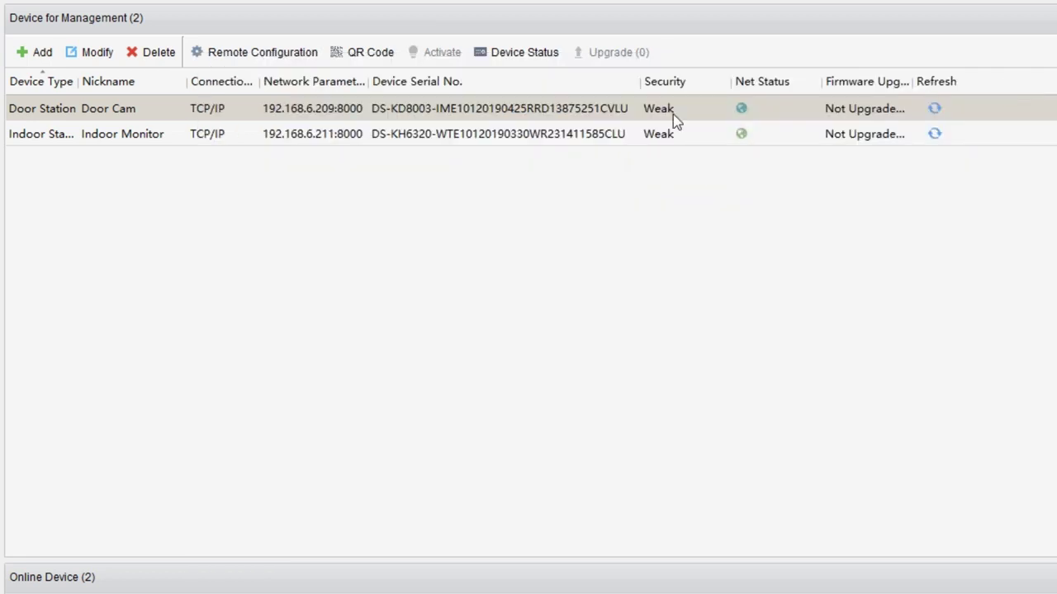
click(259, 51)
click(305, 336)
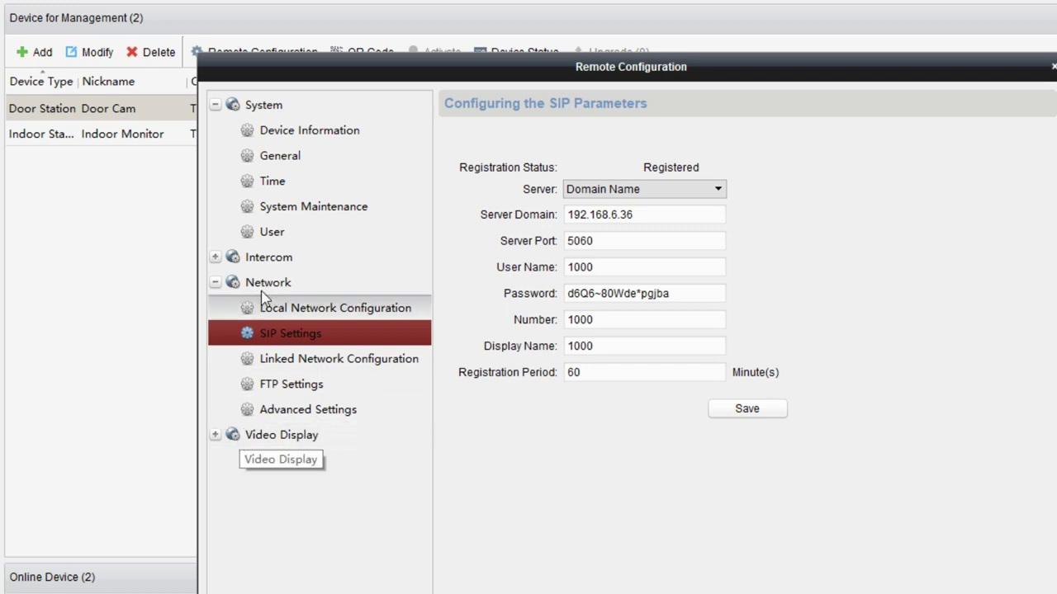
- Change Door Cam's dial key 1 called name from 1 to 1001 and save
click(268, 257)
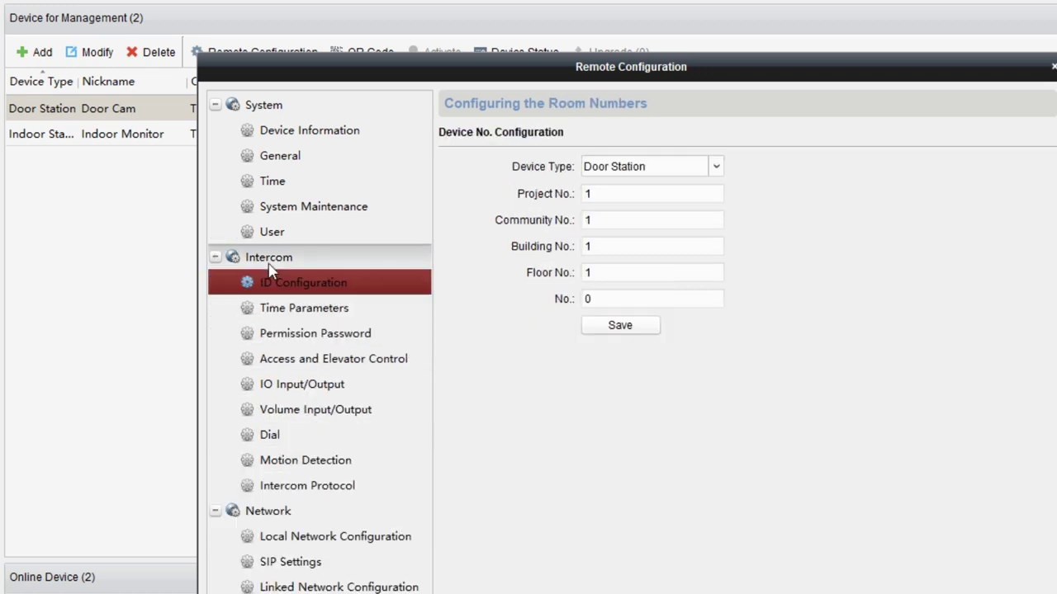
click(285, 442)
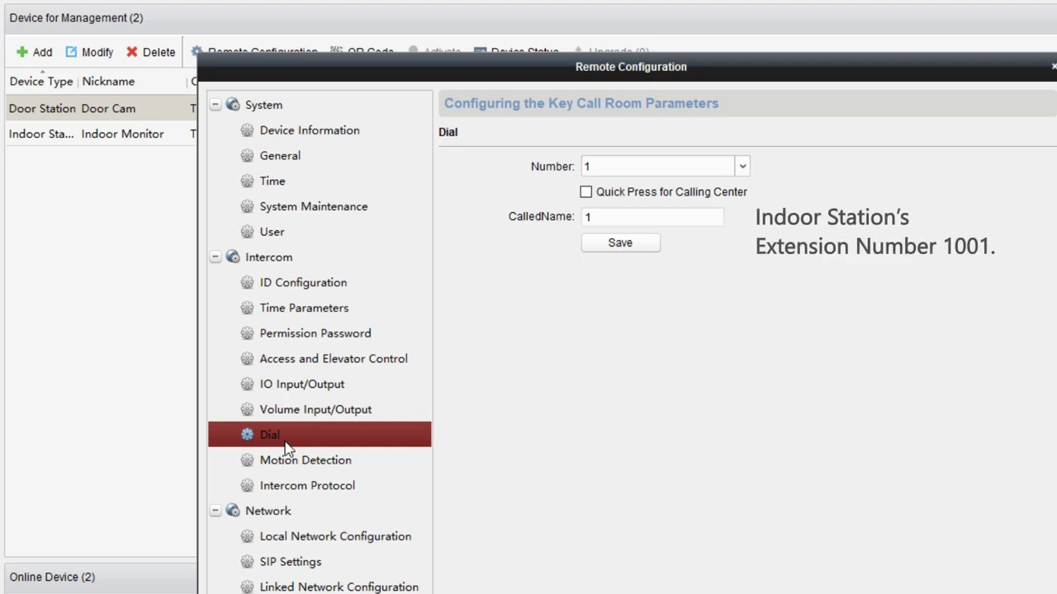
click(652, 215)
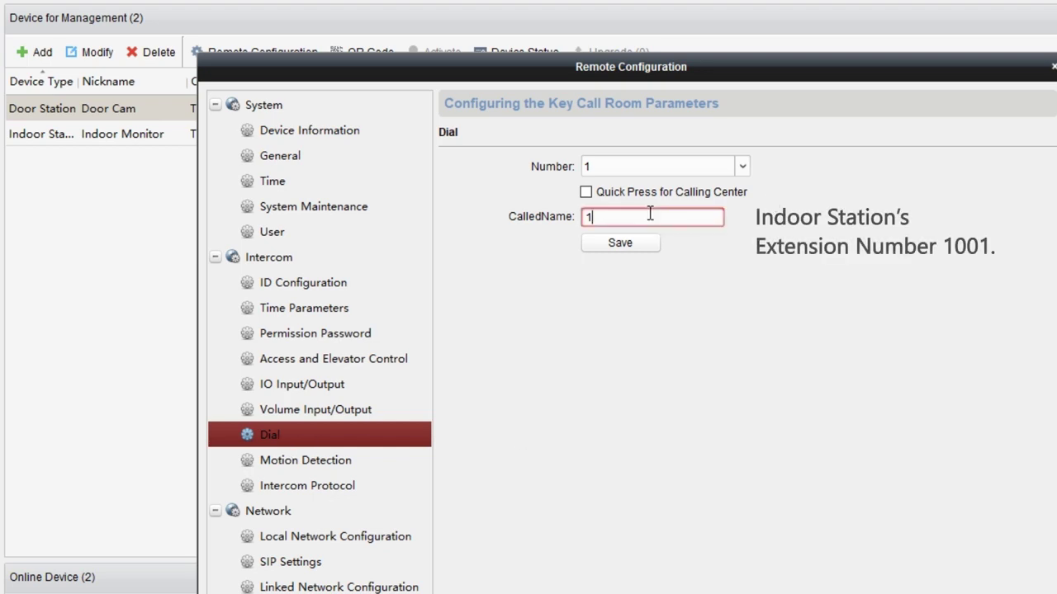
text(001)
click(611, 246)
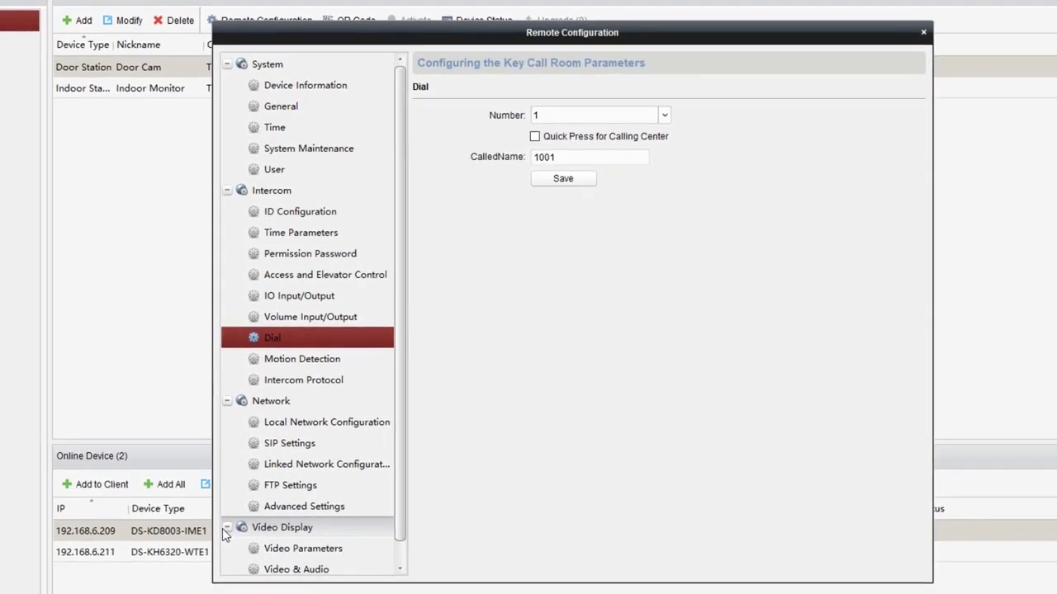
- Keep Door Cam's audio encoding G711_U and video encoding STD_H264, then save
click(306, 571)
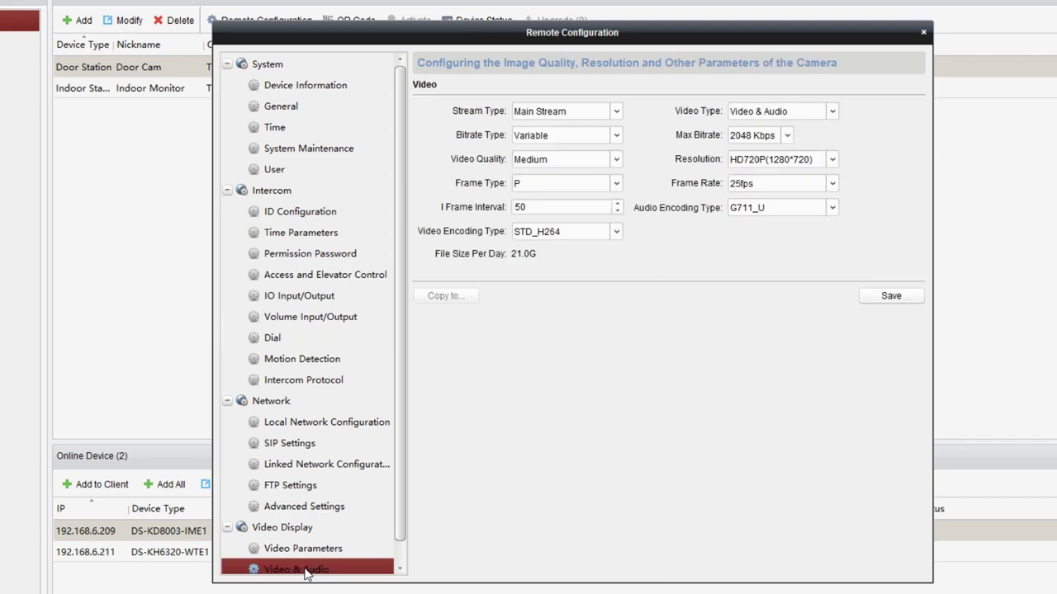
click(834, 116)
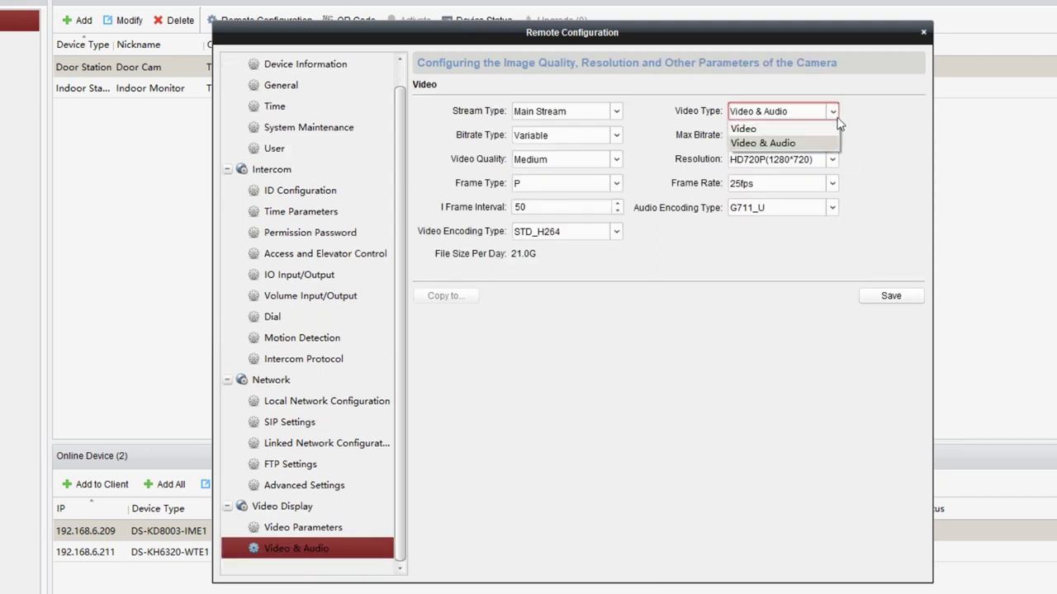
click(833, 146)
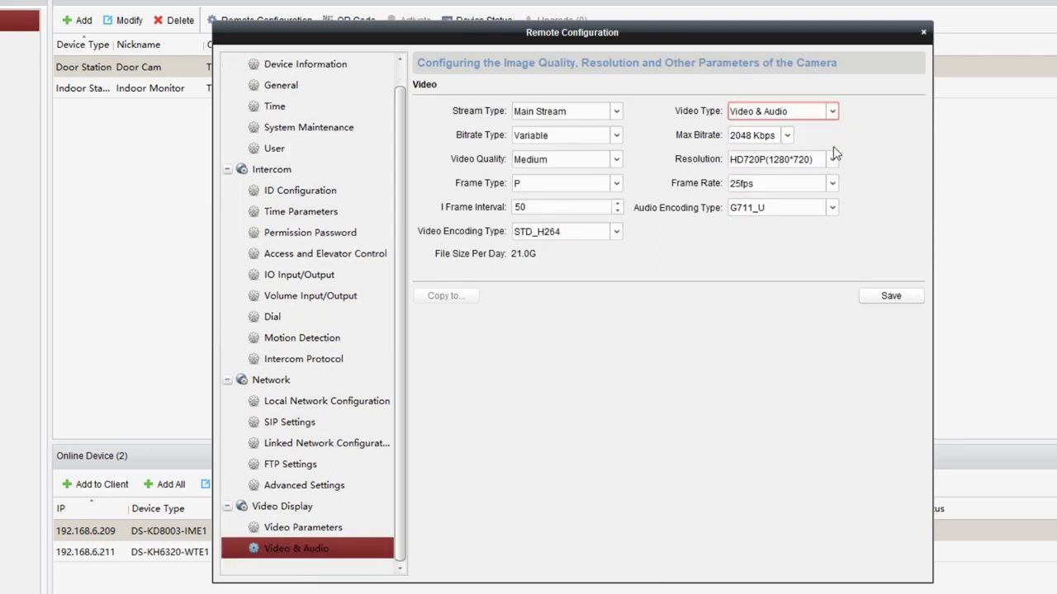
click(834, 207)
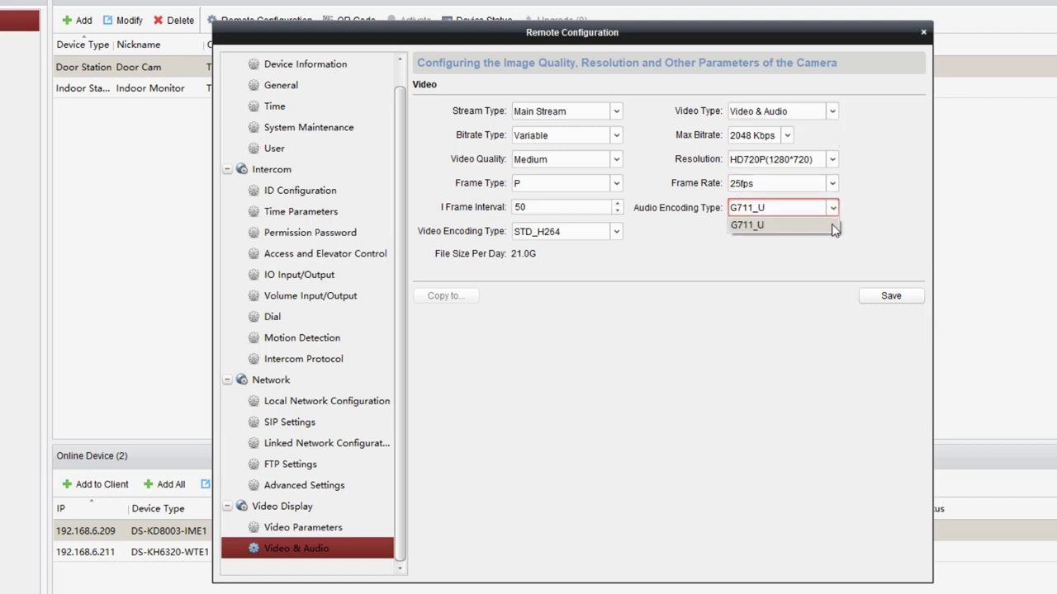
click(833, 225)
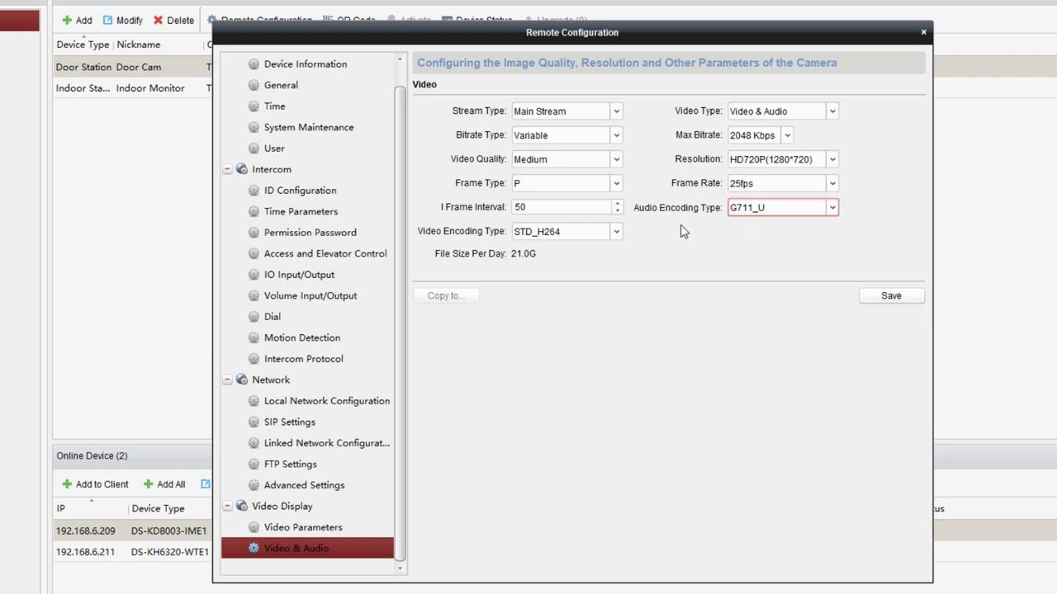
click(615, 235)
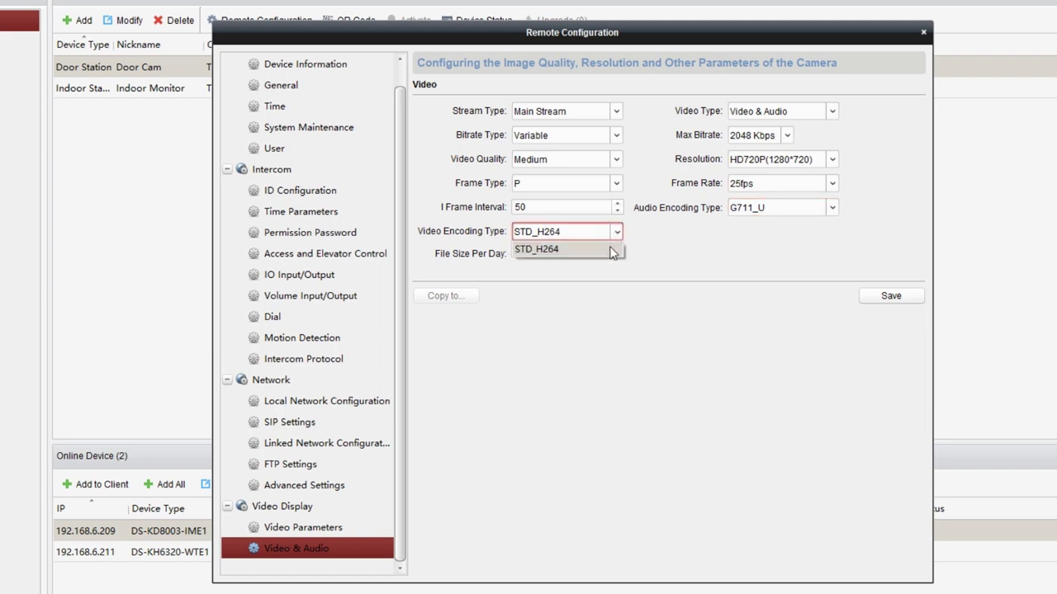
click(612, 252)
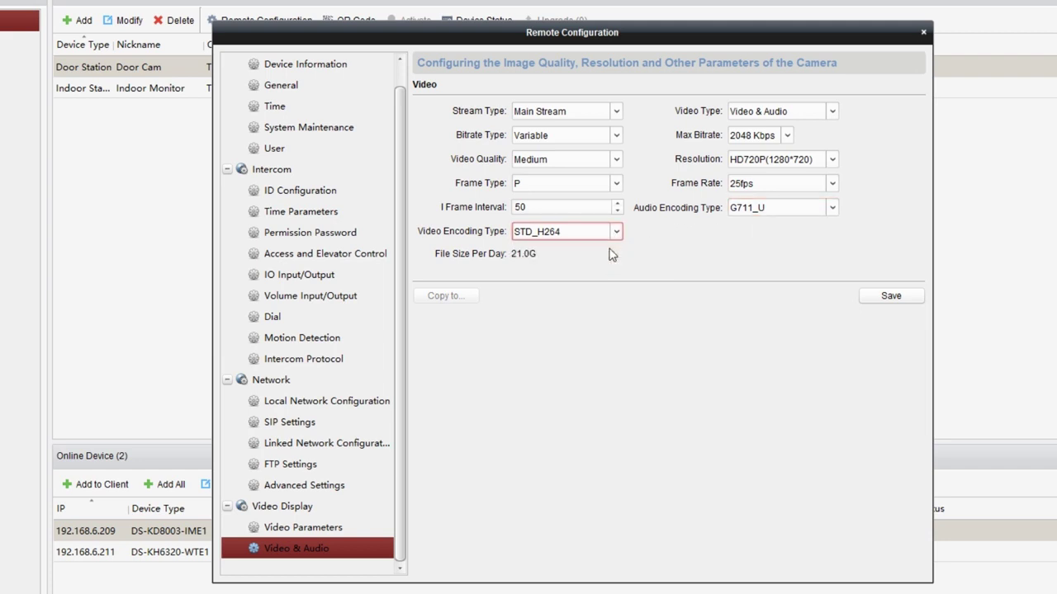
click(895, 303)
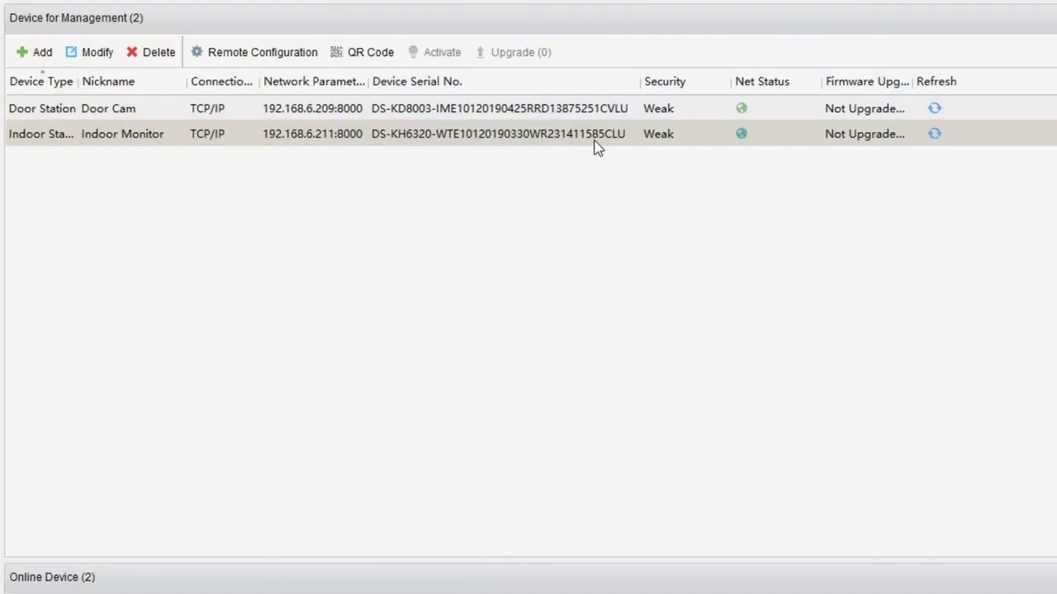
- Set Indoor Monitor's intercom protocol to SIP Protocol and save it
click(575, 155)
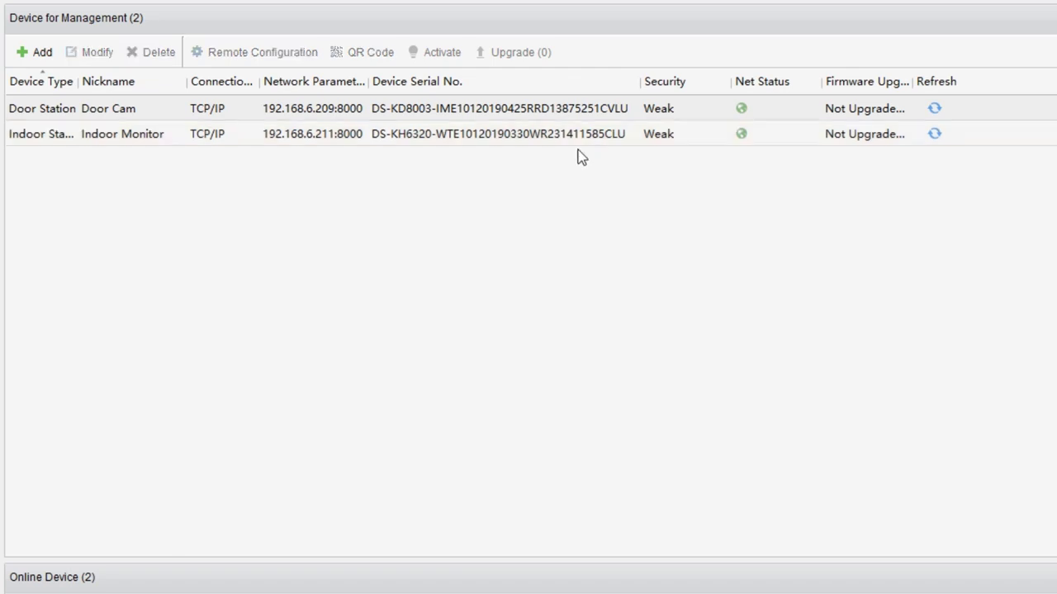
click(576, 144)
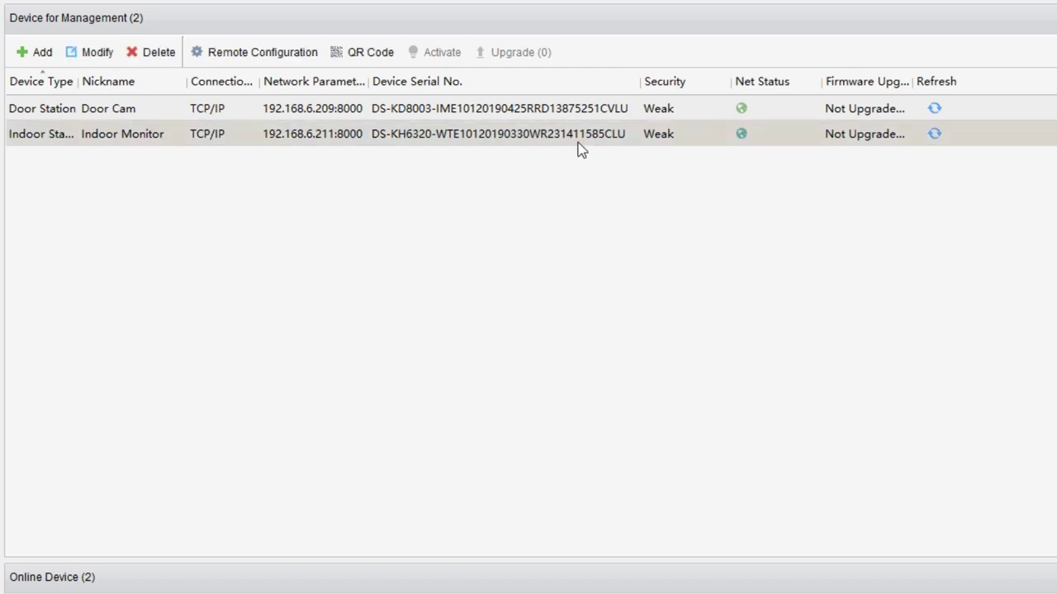
click(293, 56)
click(366, 285)
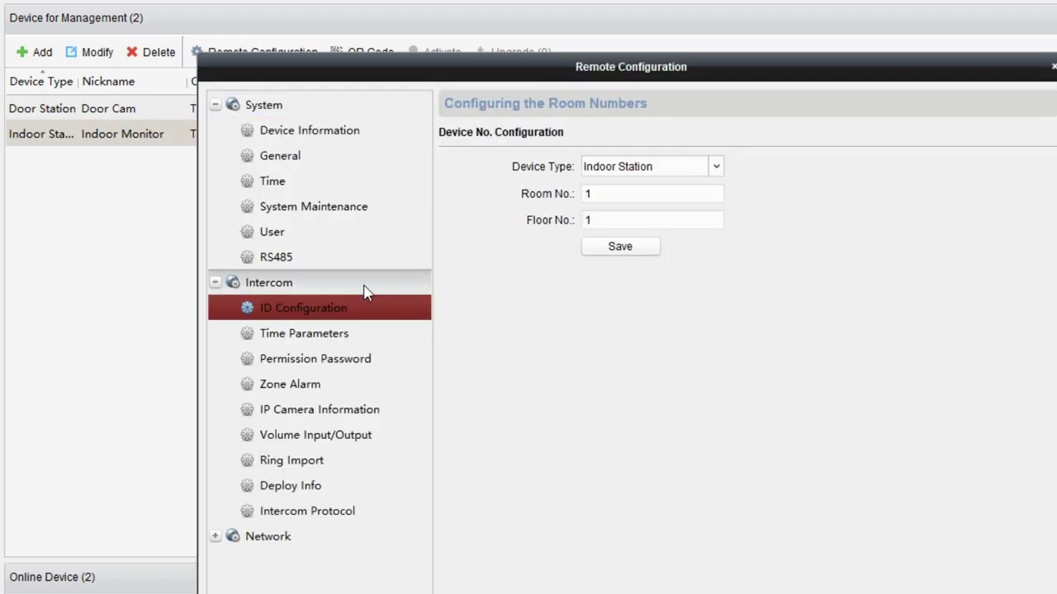
click(367, 510)
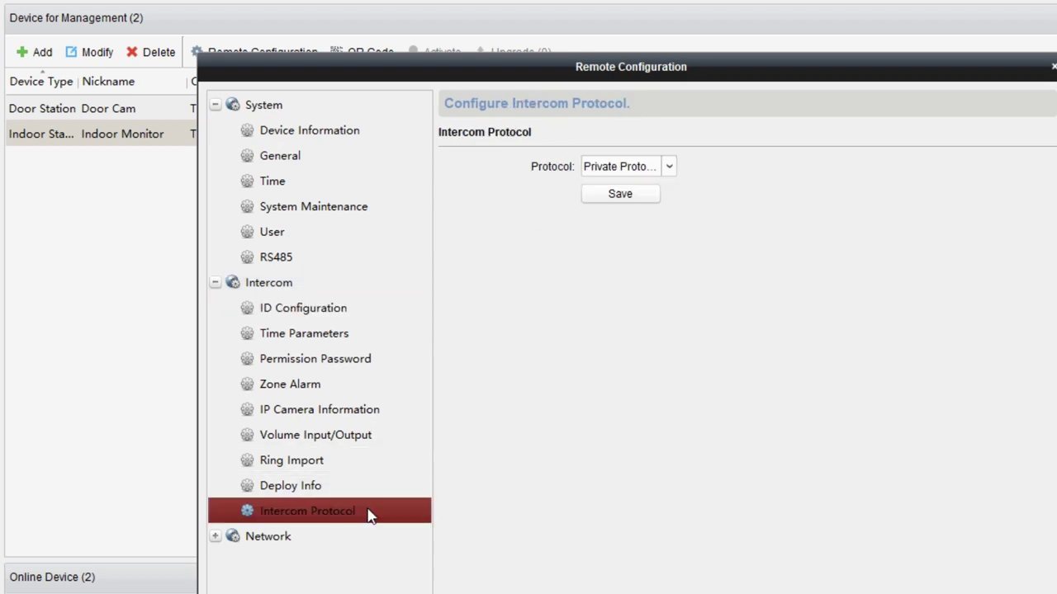
click(669, 165)
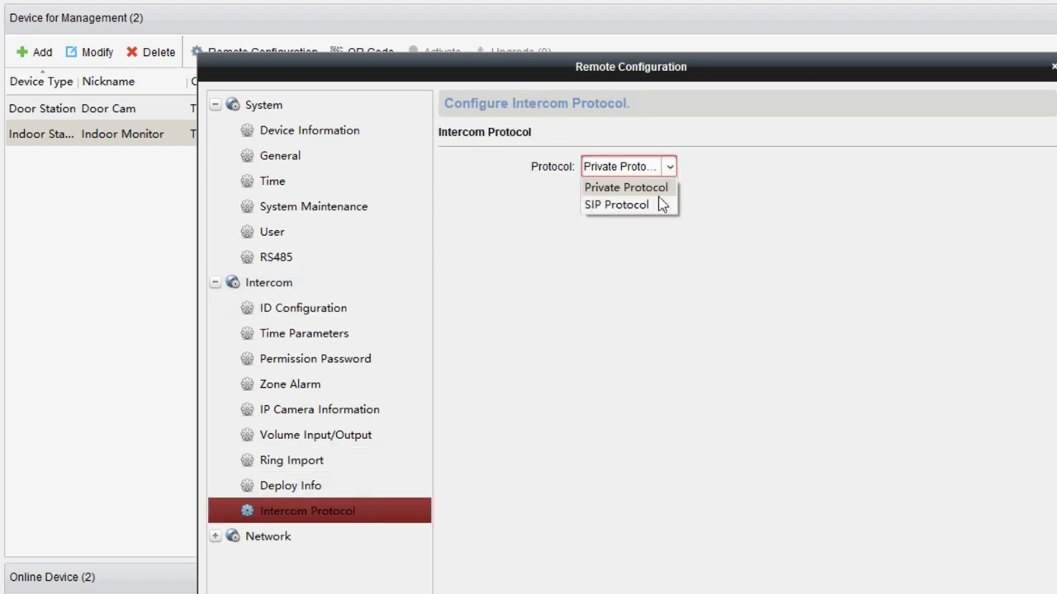
click(655, 206)
click(652, 200)
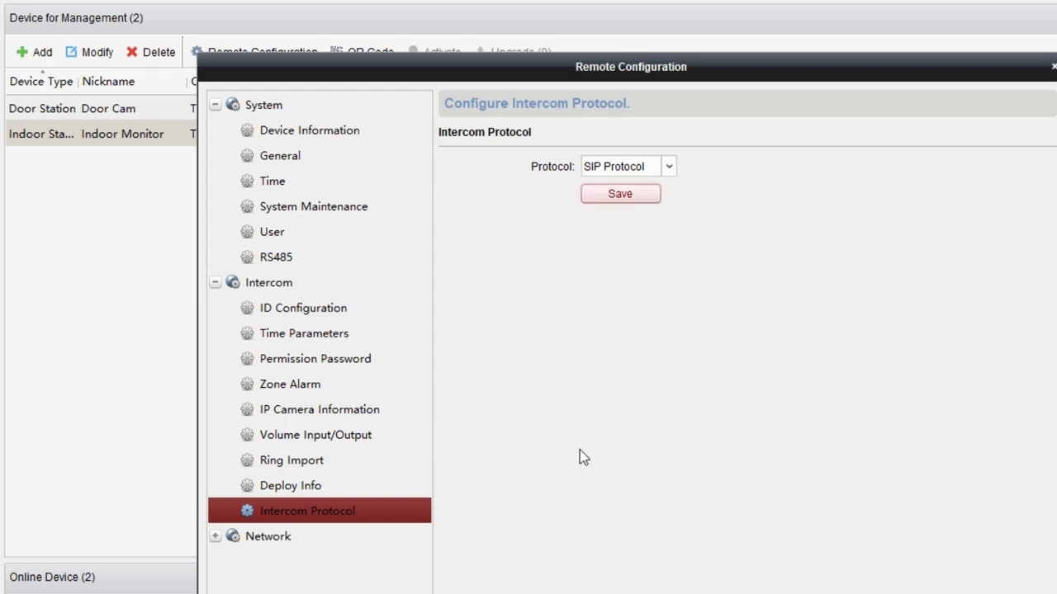
click(311, 544)
- Register Indoor Monitor as SIP extension 1001 on server 192.168.6.36 port 5060 and save
click(317, 587)
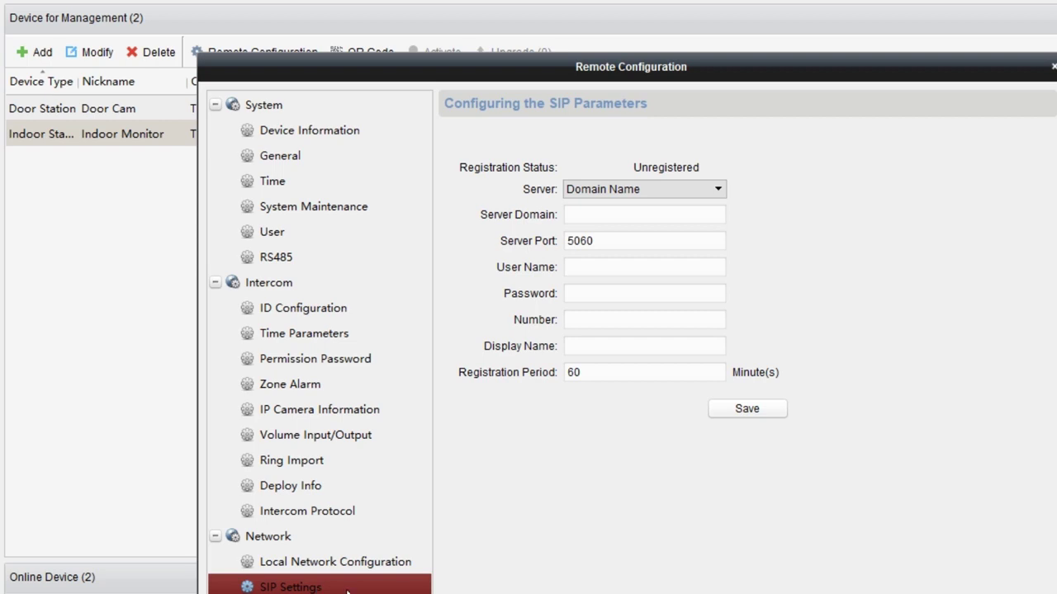
click(610, 217)
text(1)
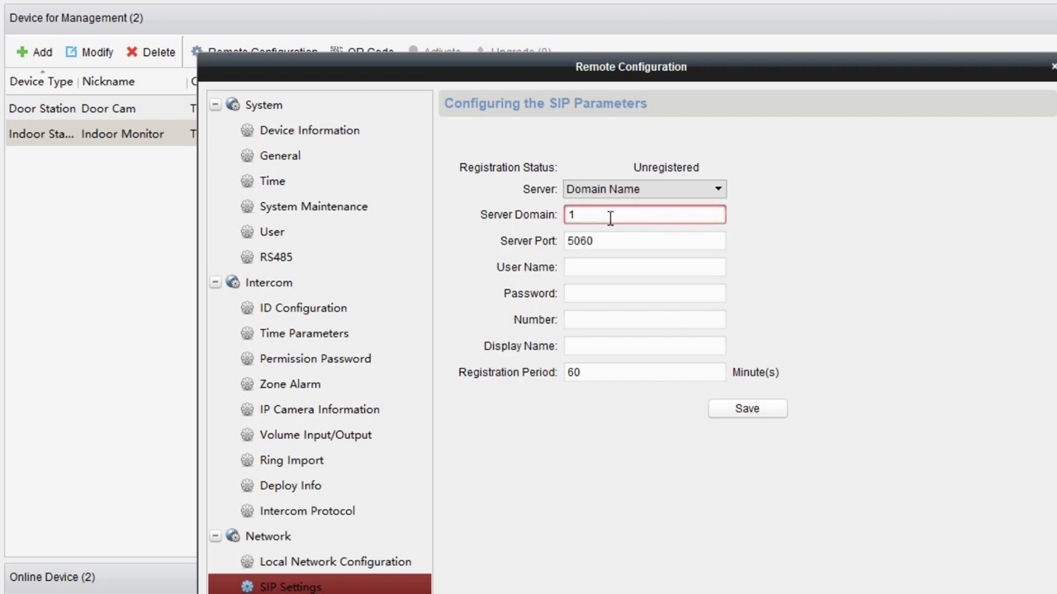
text(92.168.6.36)
click(617, 241)
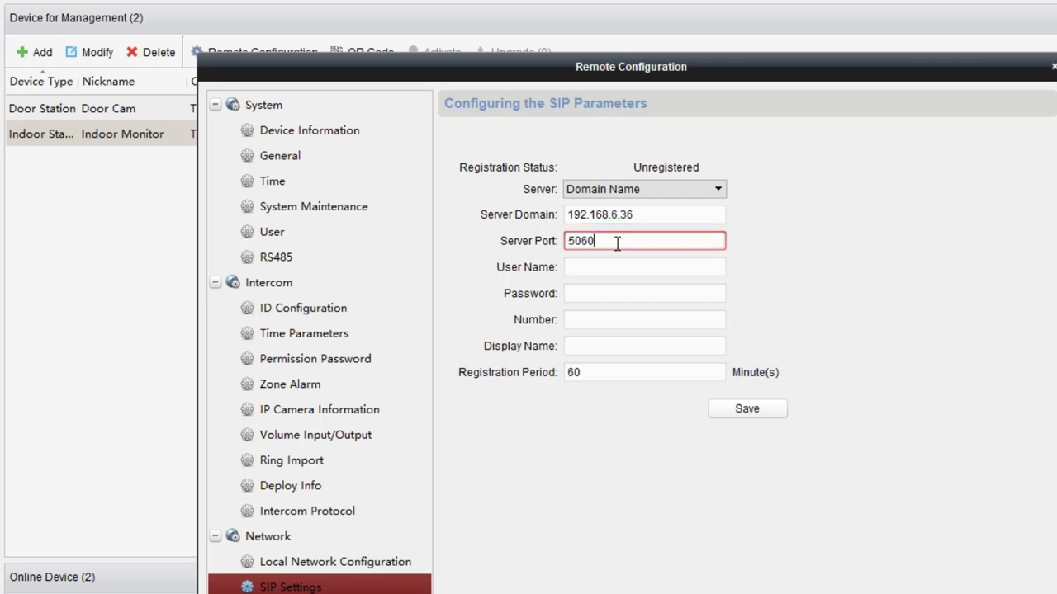
click(617, 268)
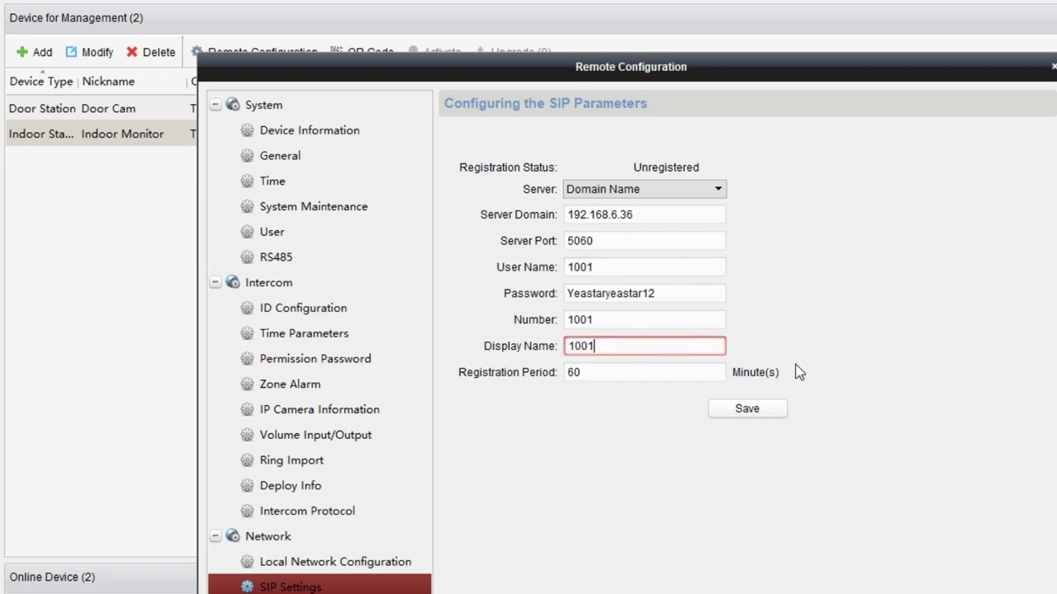
click(773, 415)
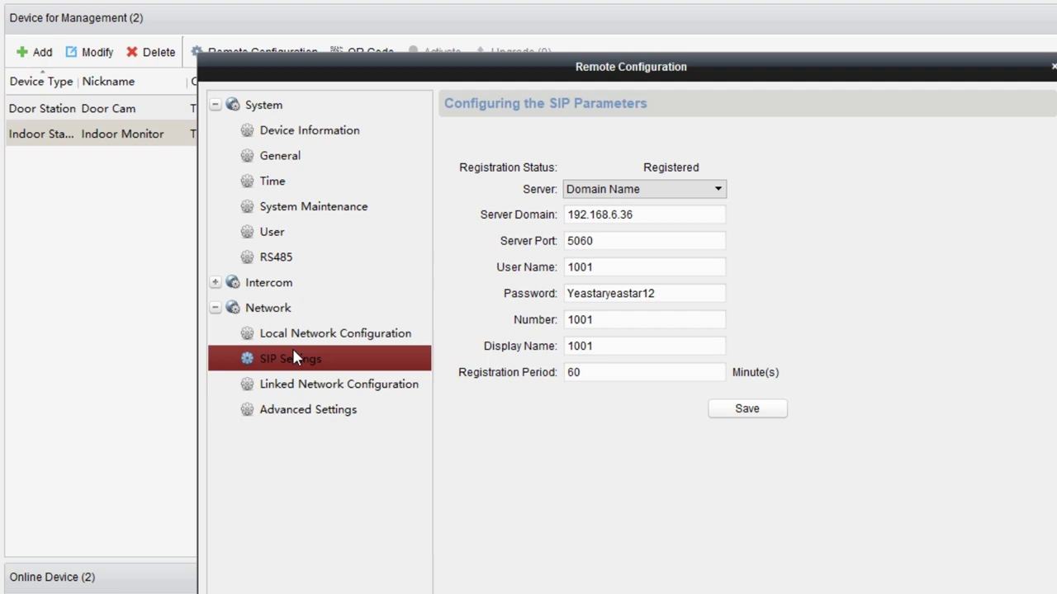
- In Linked Network Configuration, set Door Station IP to 192.168.6.209, keep Main Door Station (D Series), and save
click(342, 388)
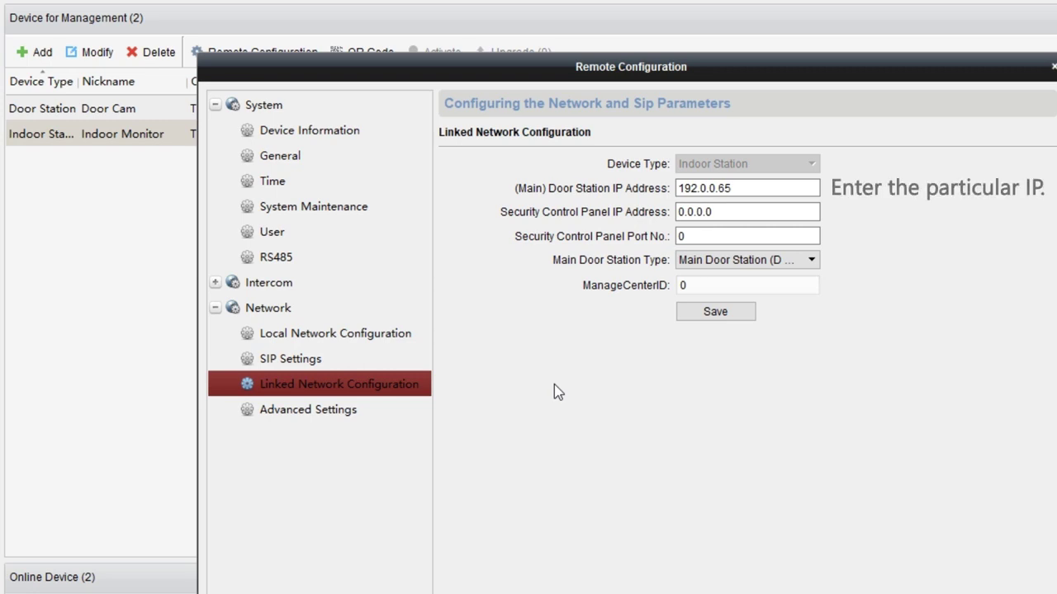
drag(766, 188, 675, 190)
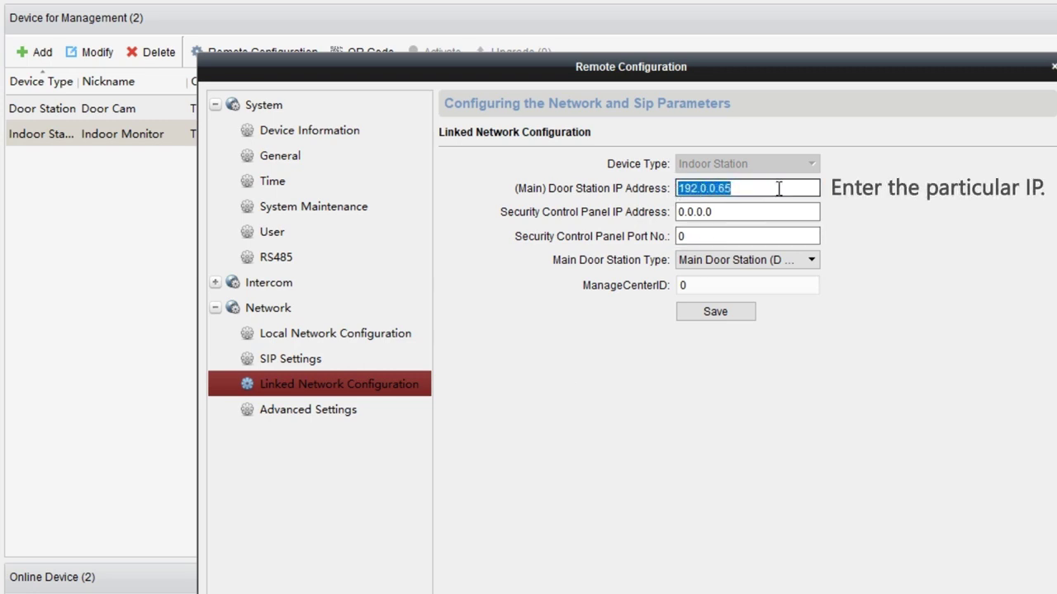
key(BackSpace)
text(192.168.6)
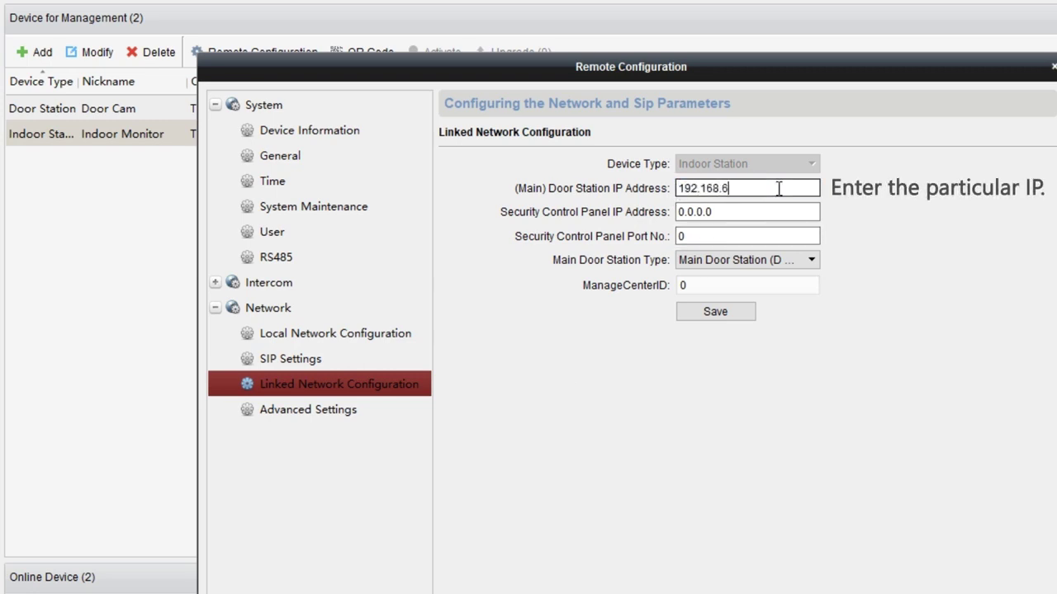
text(.209)
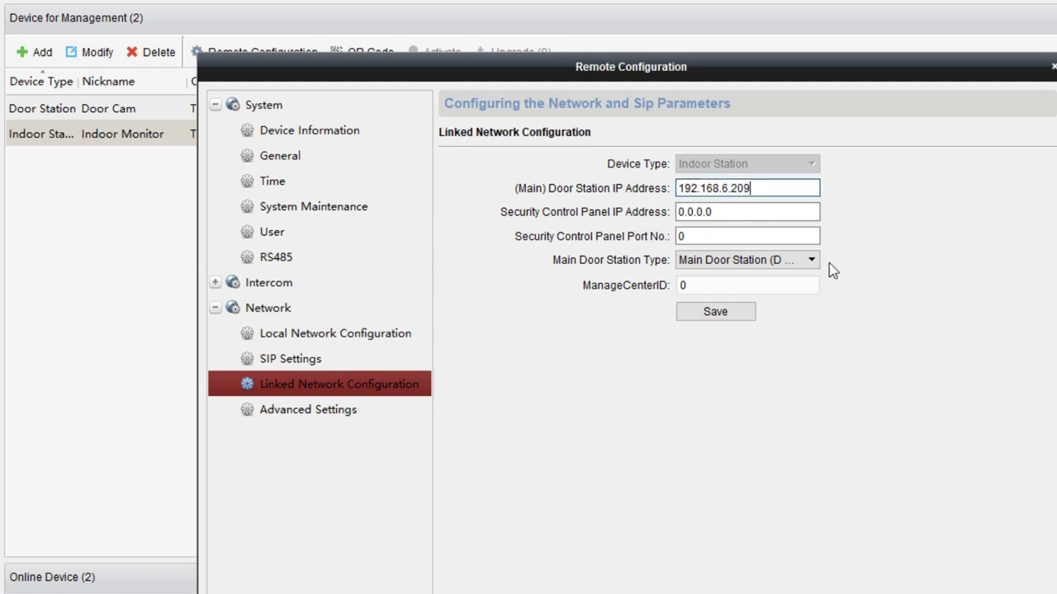
click(812, 261)
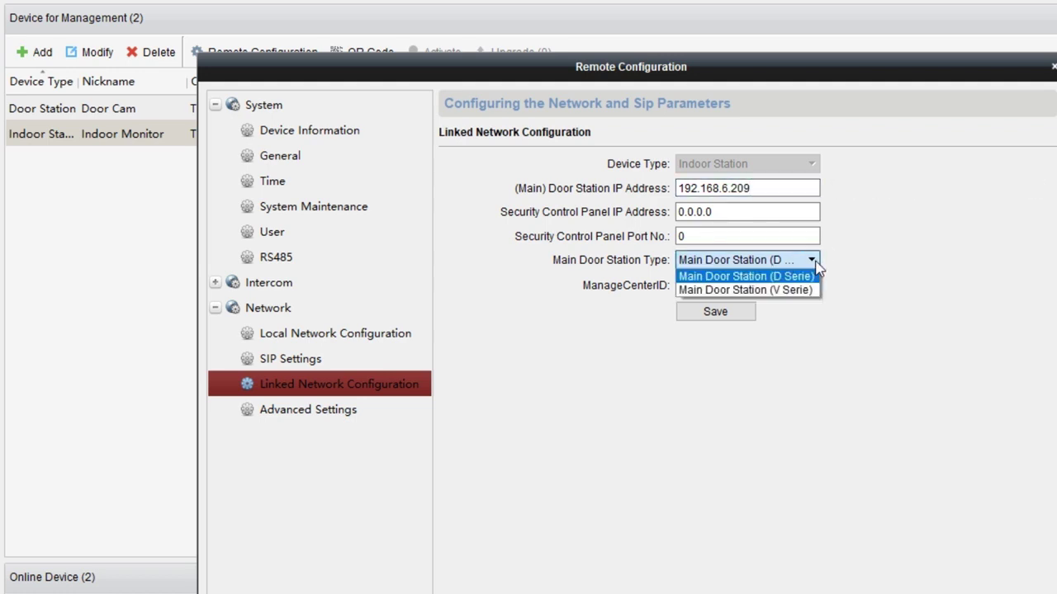
click(817, 281)
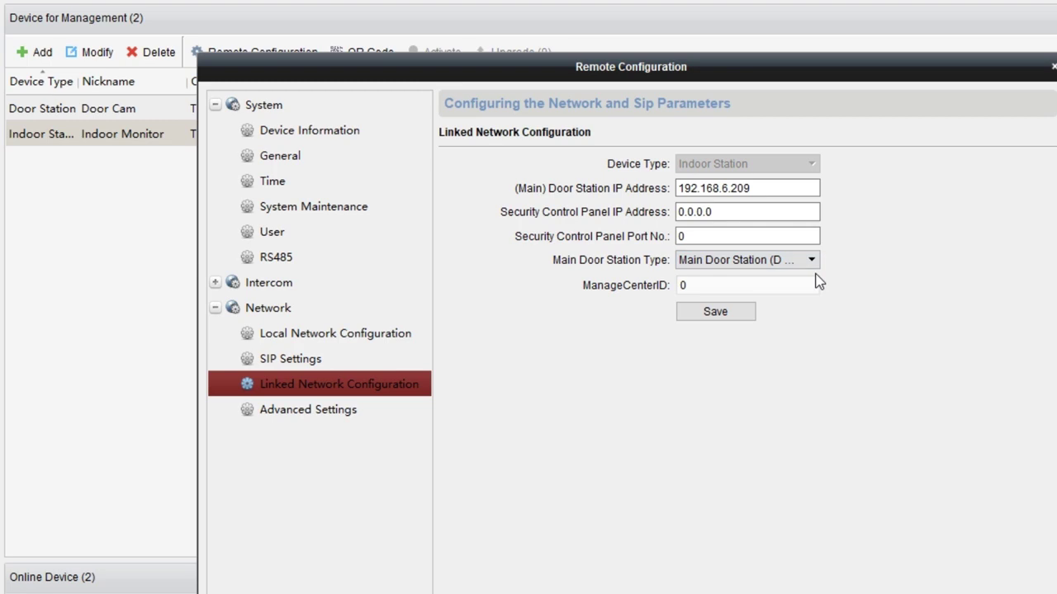
click(746, 318)
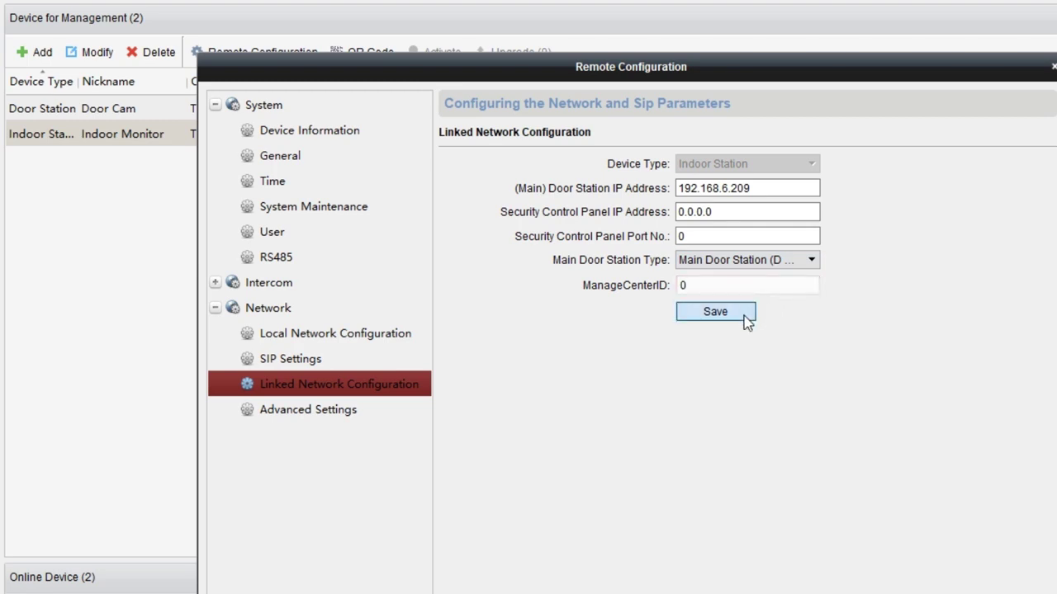